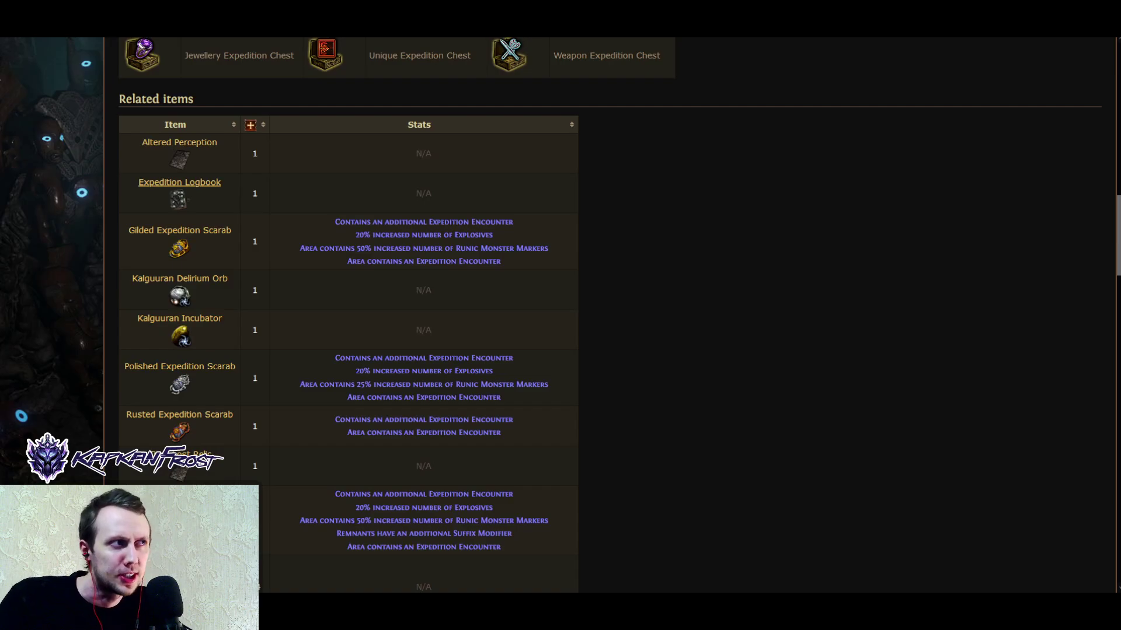
Step: Zoom the 3.23.0 Atlas tree view showing 42 of 132 nodes allocated
scroll(610, 315, up, 15)
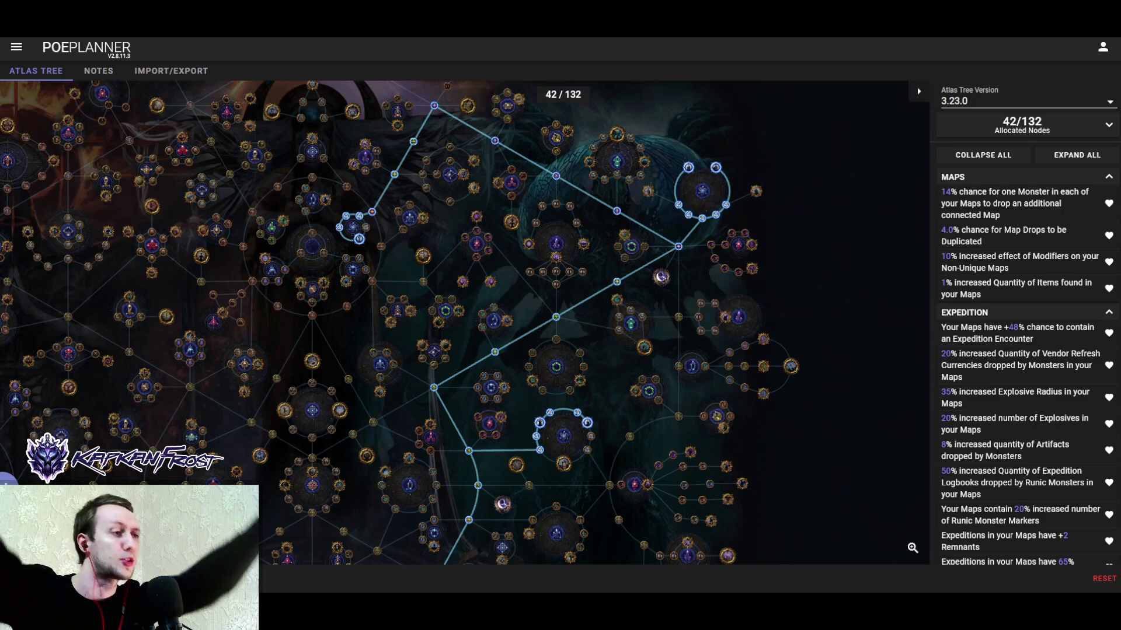
Step: Pan around the allocated Atlas path, then bring up the PoE Wiki Expedition page
drag(611, 324, 659, 290)
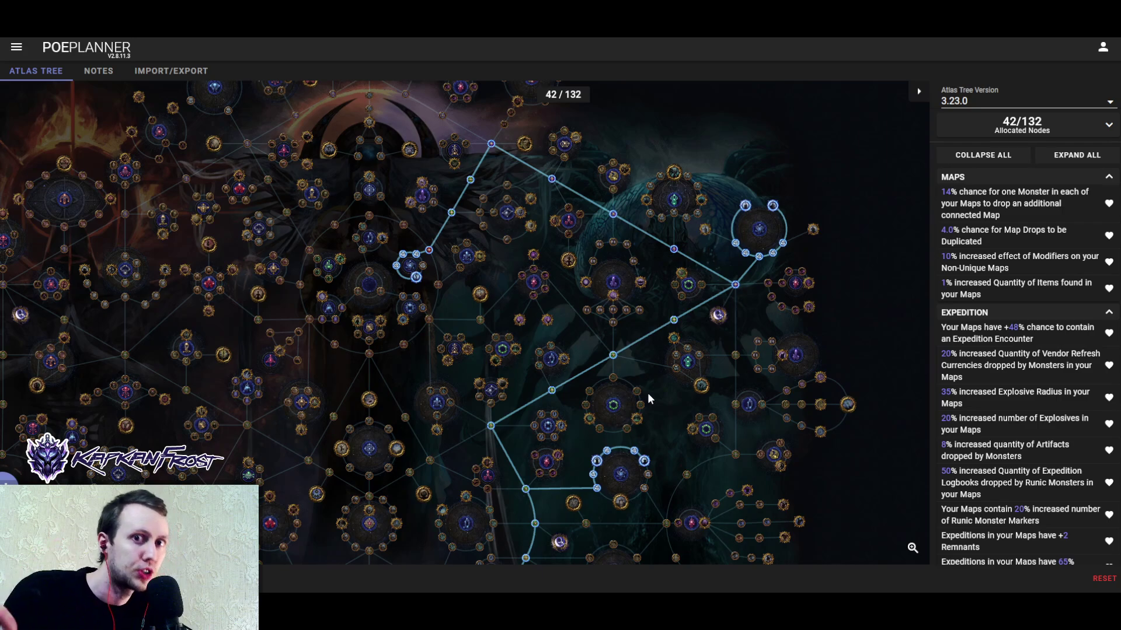
mouse_move(649, 397)
mouse_down()
mouse_move(675, 208)
mouse_move(663, 338)
mouse_move(677, 234)
mouse_move(663, 238)
mouse_move(633, 383)
mouse_up()
drag(668, 311, 658, 434)
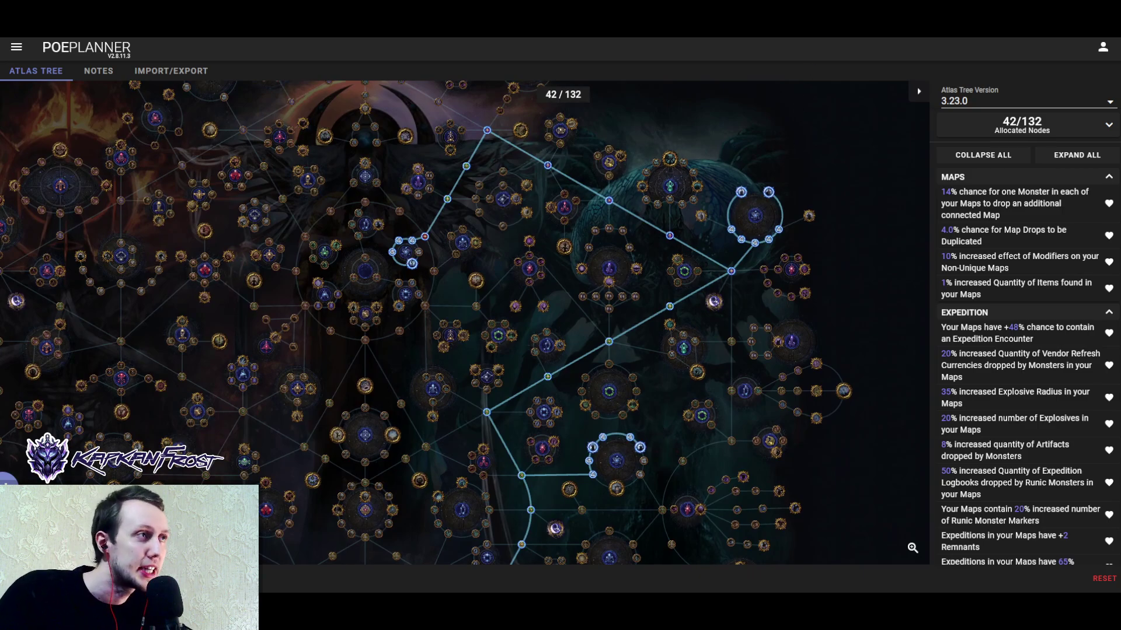
key(alt+Tab)
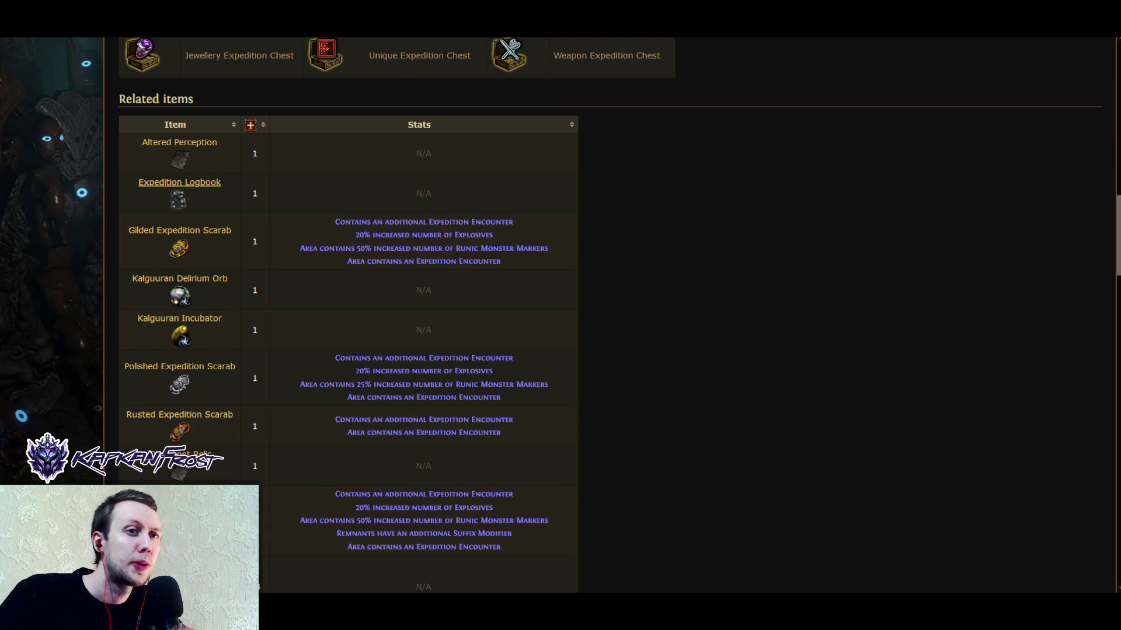
Step: Preview the Expedition Logbook item, then move up to the factions table of vendors, currencies and bosses
mouse_move(215, 184)
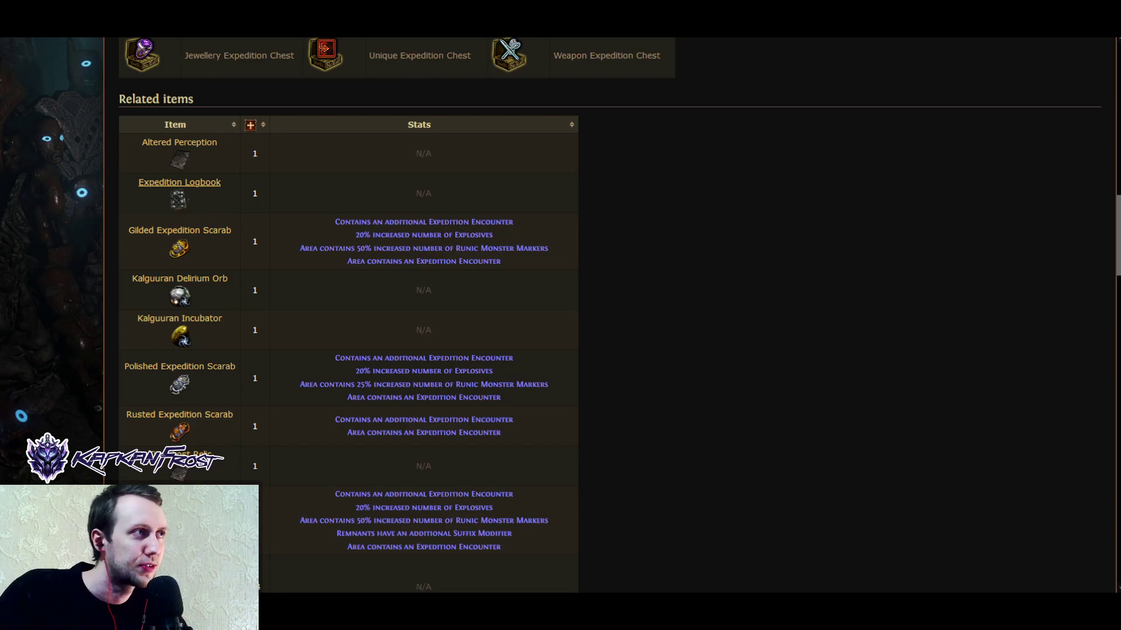
scroll(211, 238, up, 9)
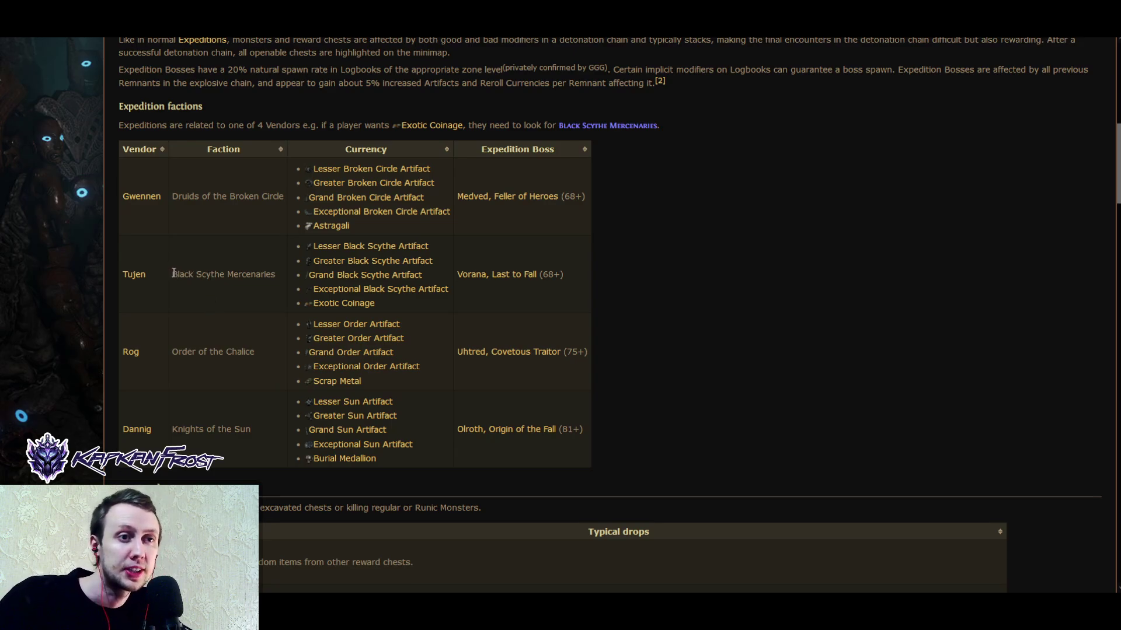
Step: Highlight the Black Scythe Mercenaries faction name, then move down to the Related items table
drag(173, 274, 225, 274)
drag(190, 429, 238, 435)
click(197, 429)
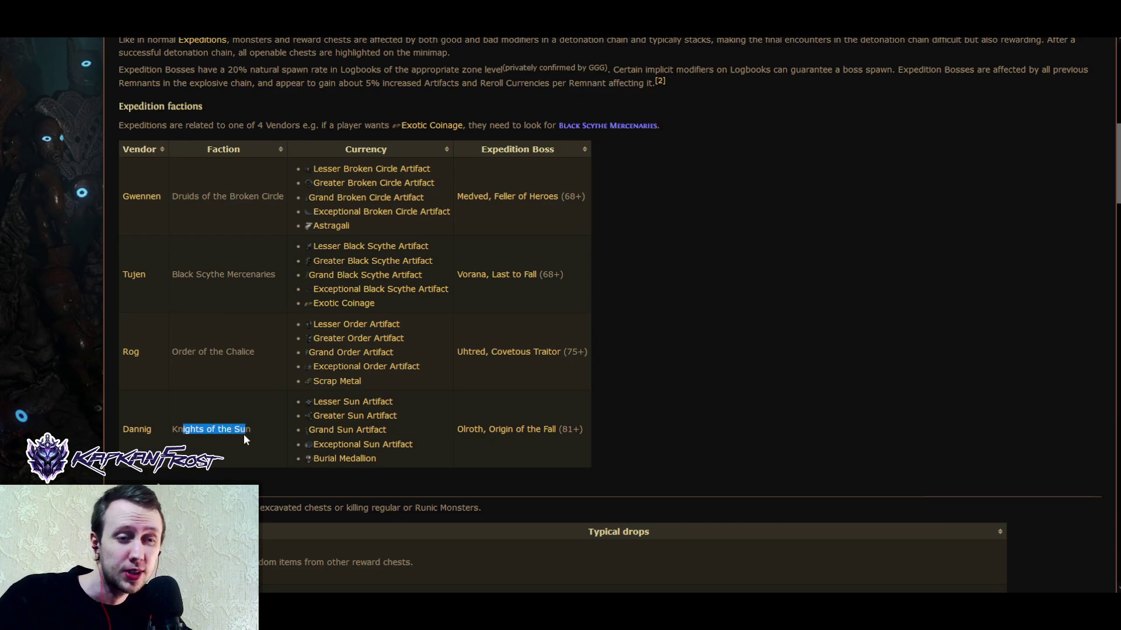
drag(177, 276, 249, 279)
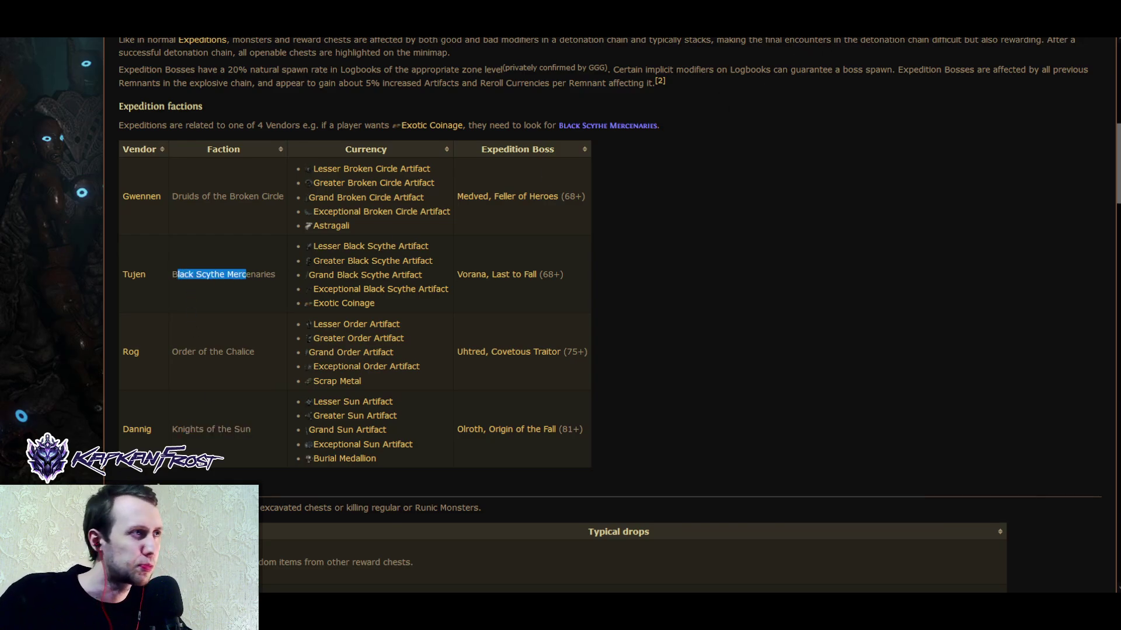
scroll(248, 277, down, 8)
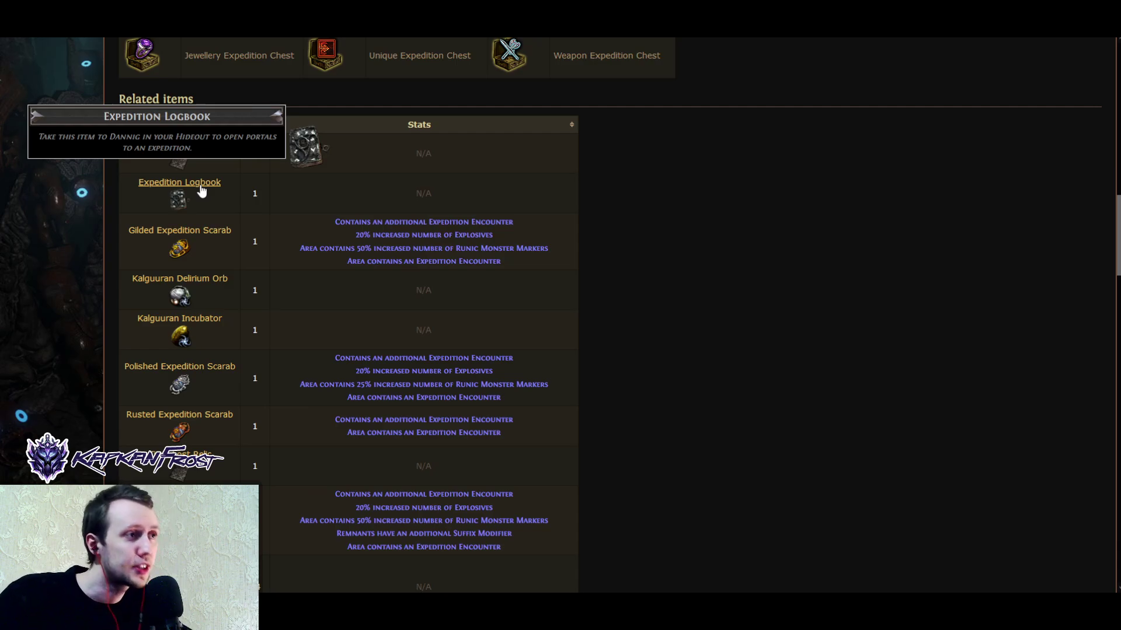
Step: Return to PoEPlanner and trace the 42/132 allocated path down to the Atlas starting hub
key(ctrl+Tab)
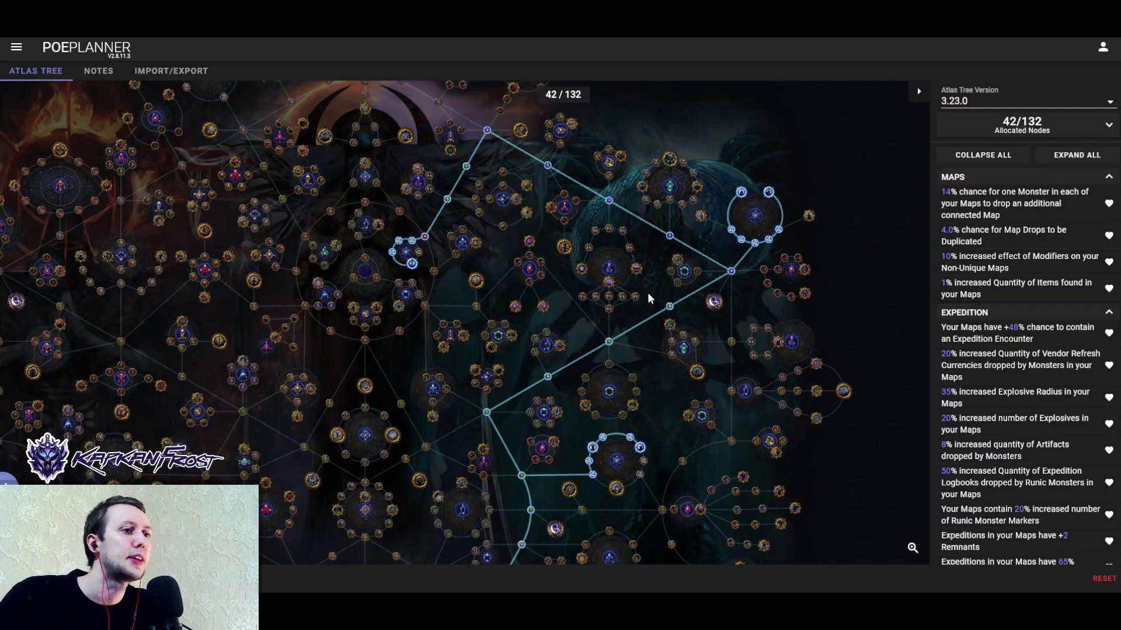
scroll(560, 306, up, 2)
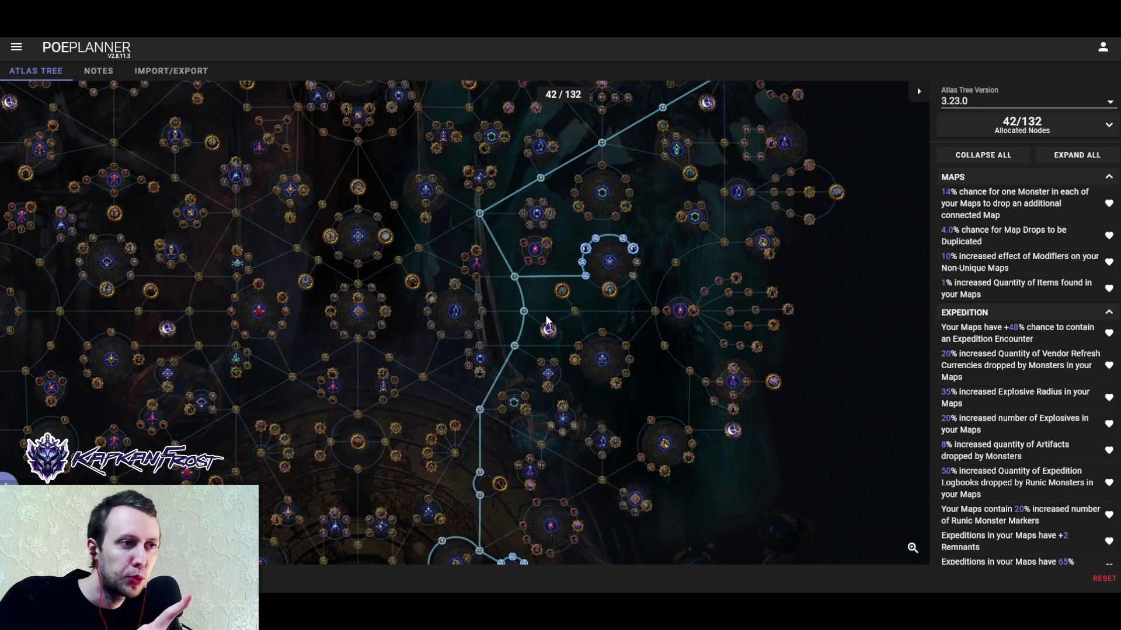
drag(545, 314, 535, 248)
drag(553, 201, 547, 356)
drag(541, 174, 540, 319)
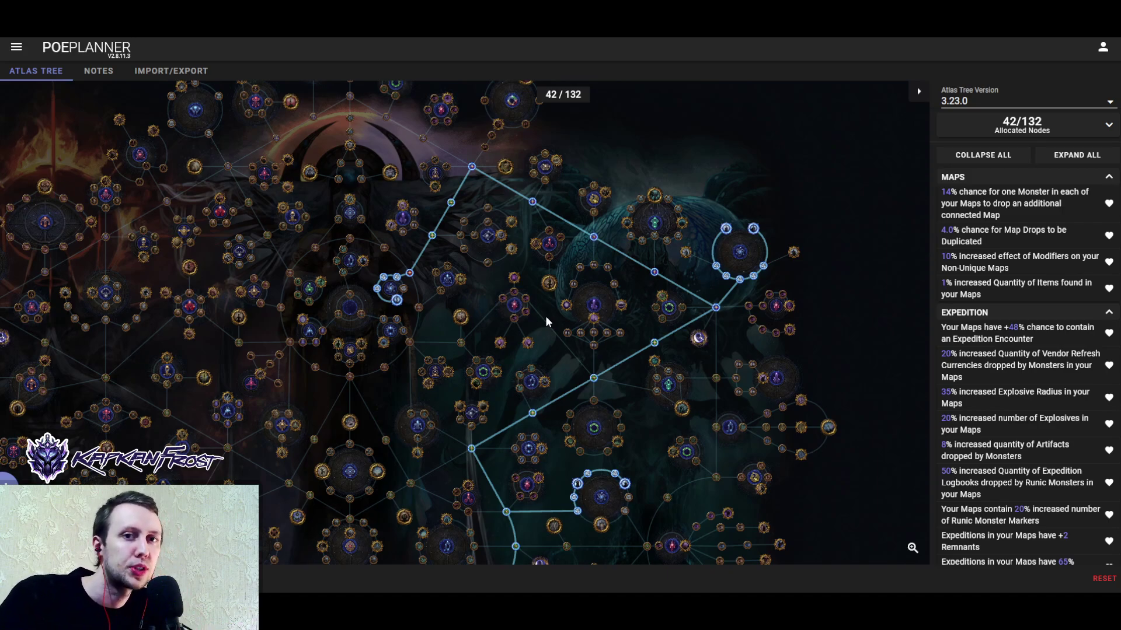
drag(551, 356, 533, 226)
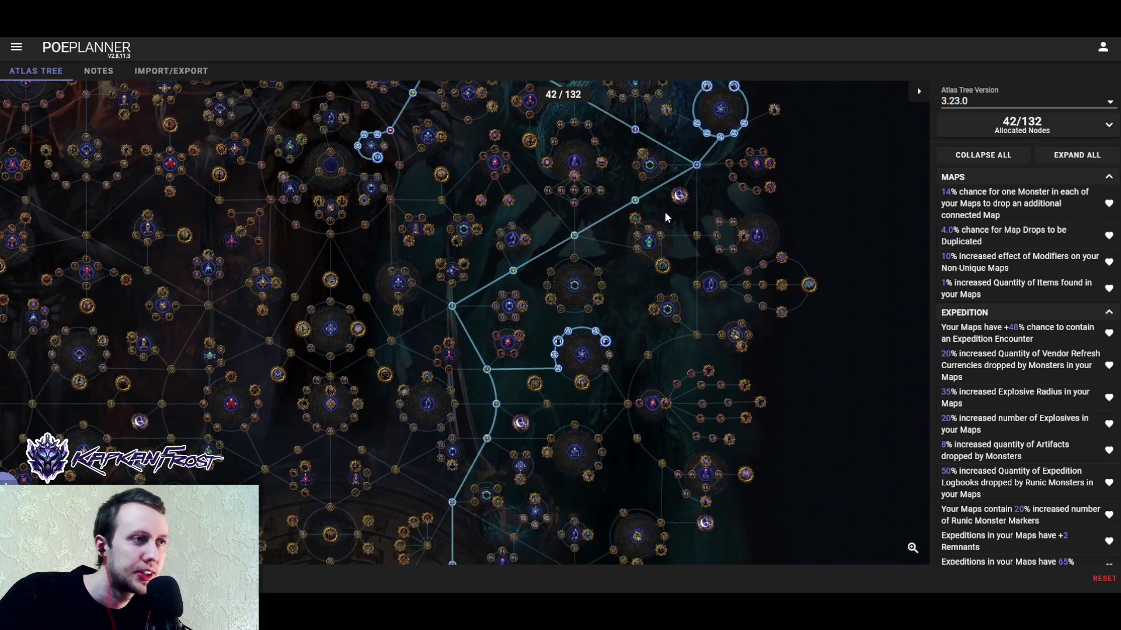
drag(536, 313, 523, 233)
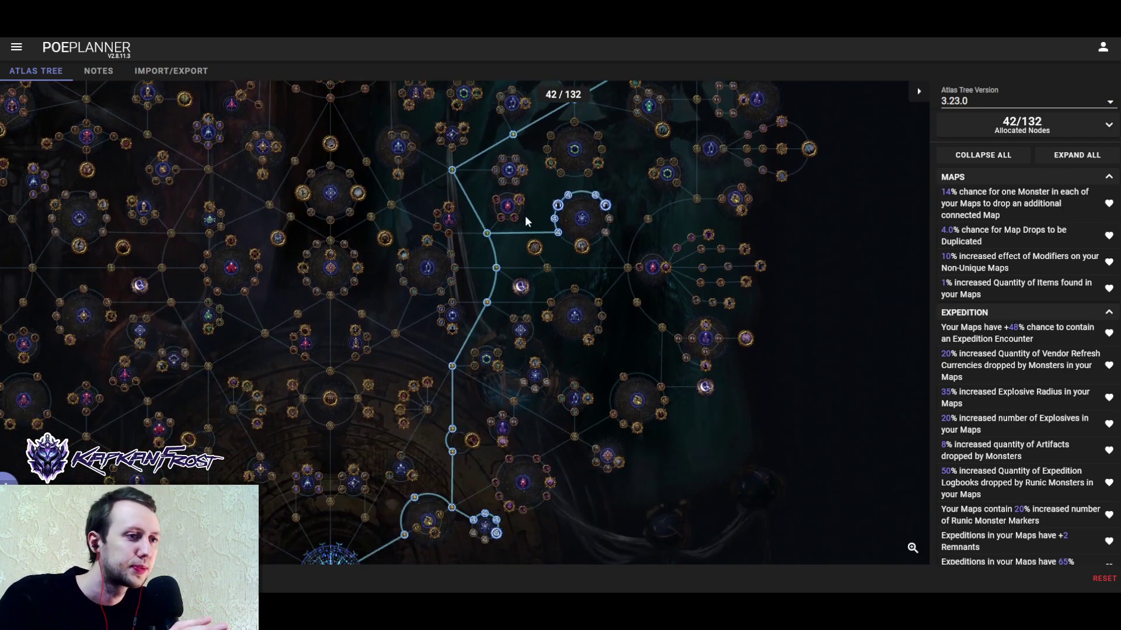
drag(495, 403, 498, 300)
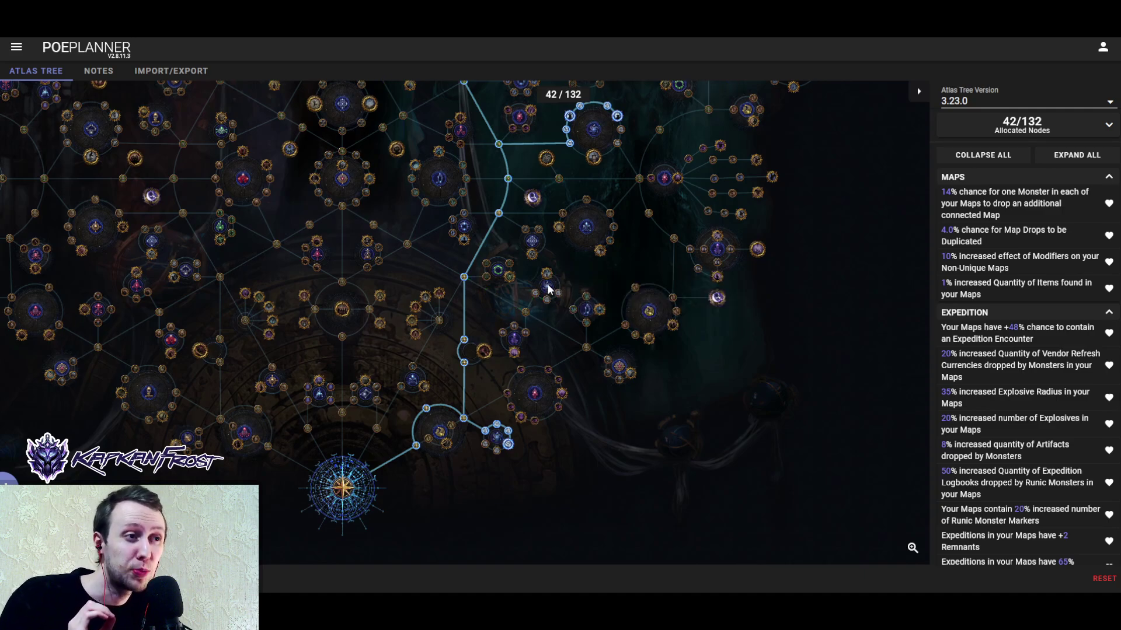
mouse_move(548, 279)
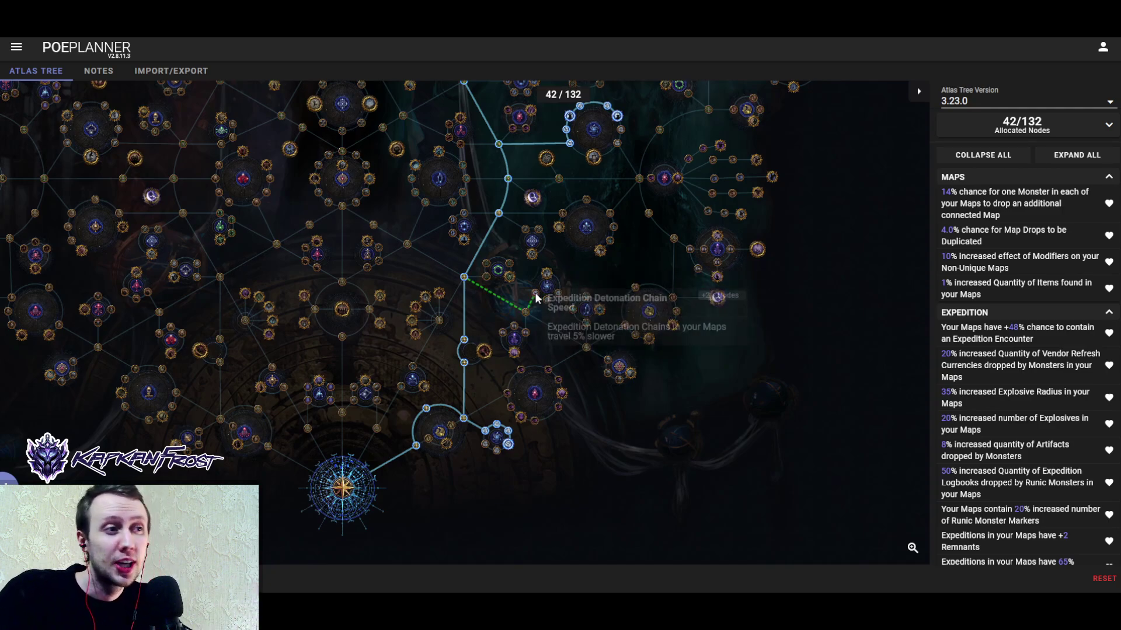
scroll(570, 295, up, 1)
scroll(560, 312, up, 2)
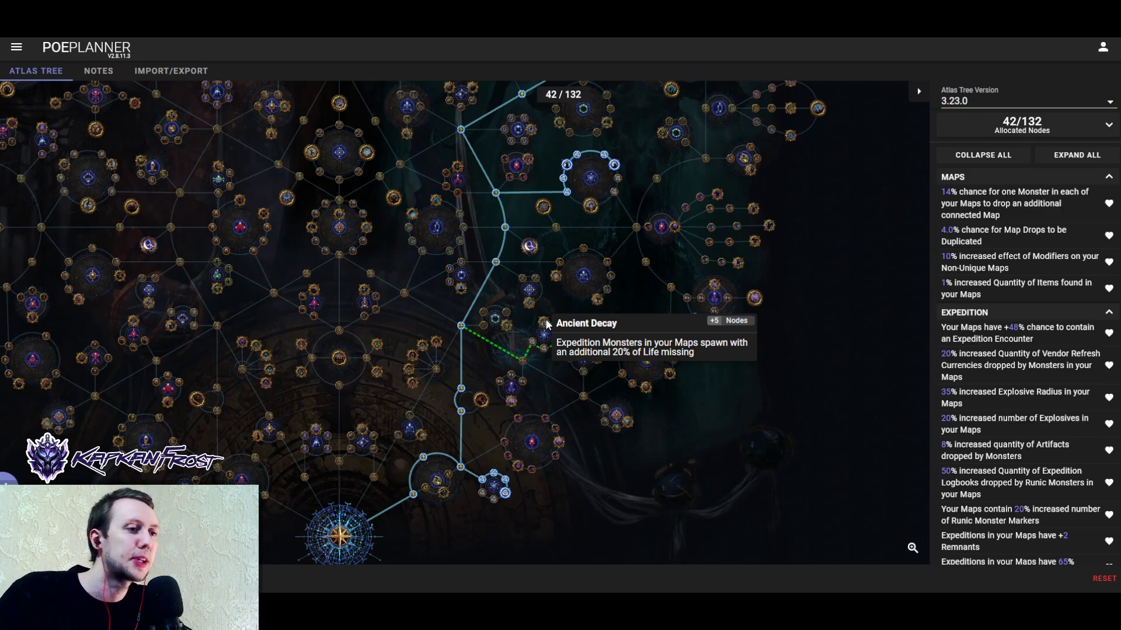
drag(523, 227, 549, 233)
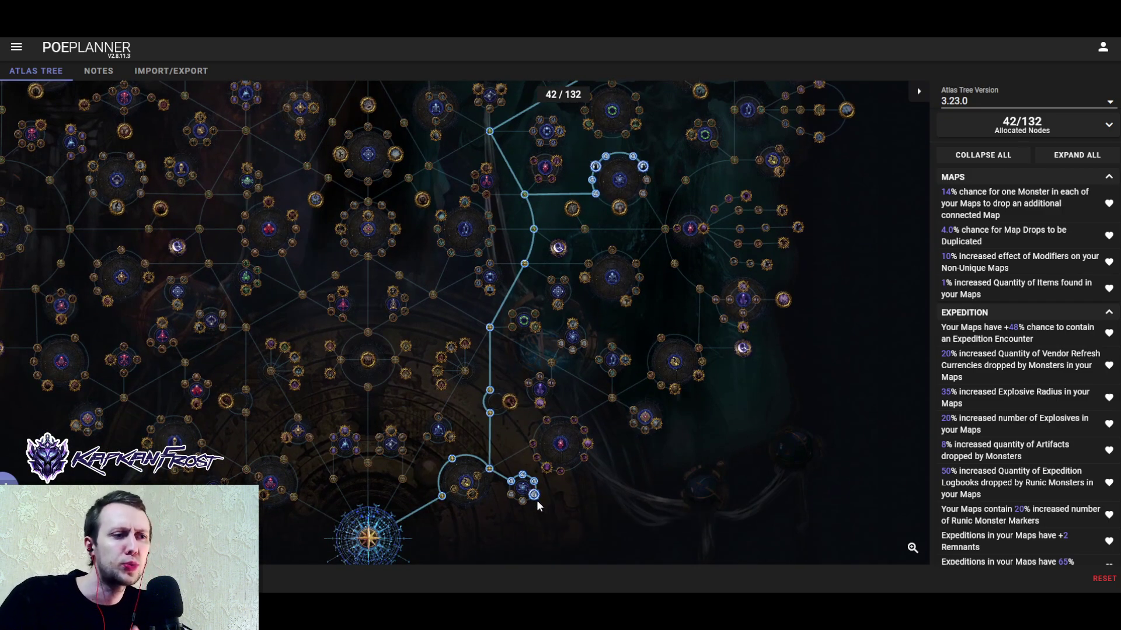
mouse_move(535, 496)
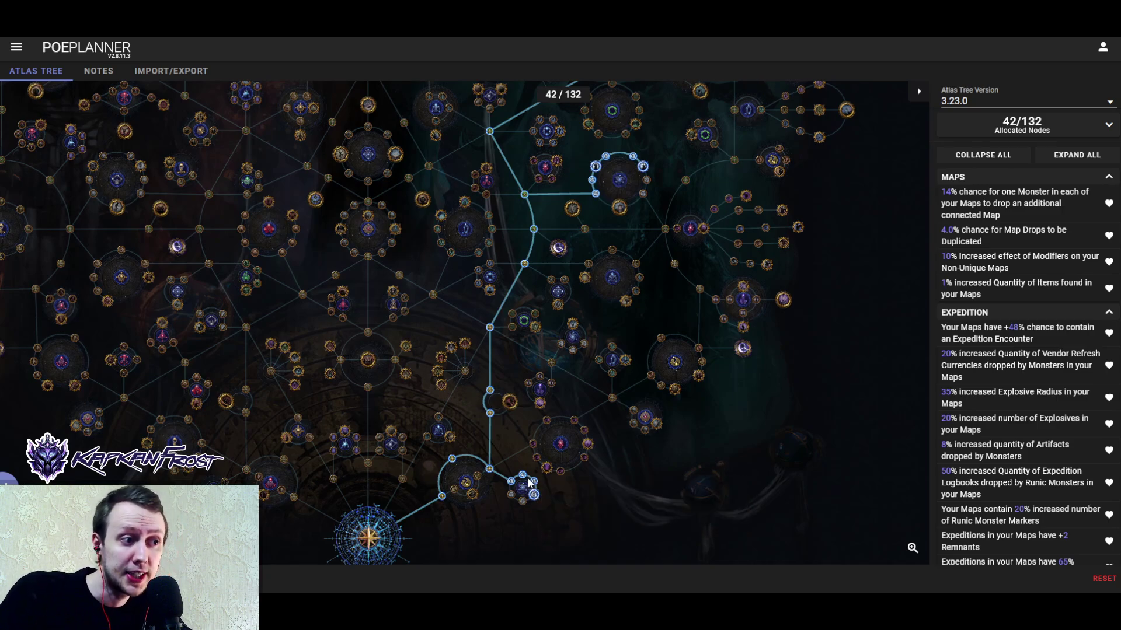
drag(537, 370, 525, 448)
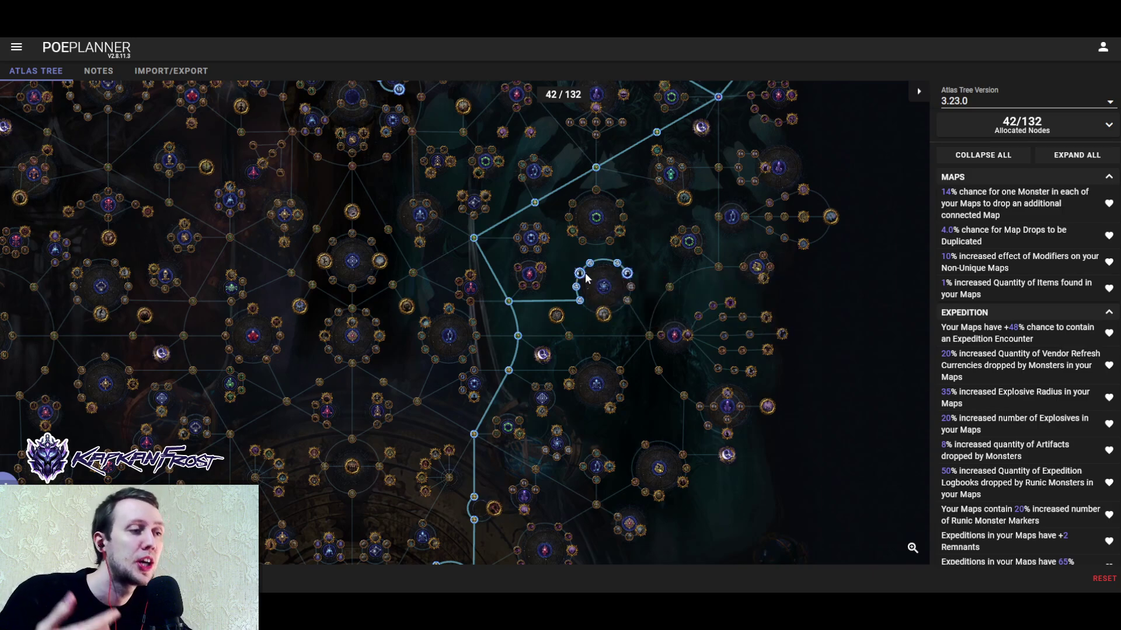
mouse_move(628, 278)
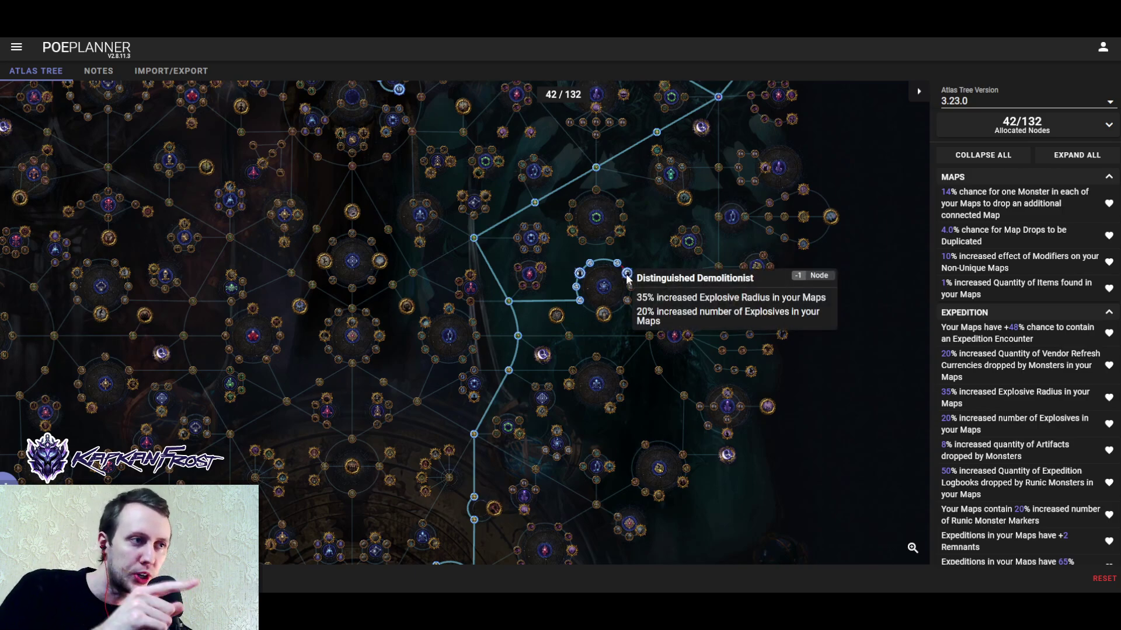
mouse_move(627, 277)
mouse_down()
mouse_move(630, 314)
mouse_move(636, 280)
mouse_up()
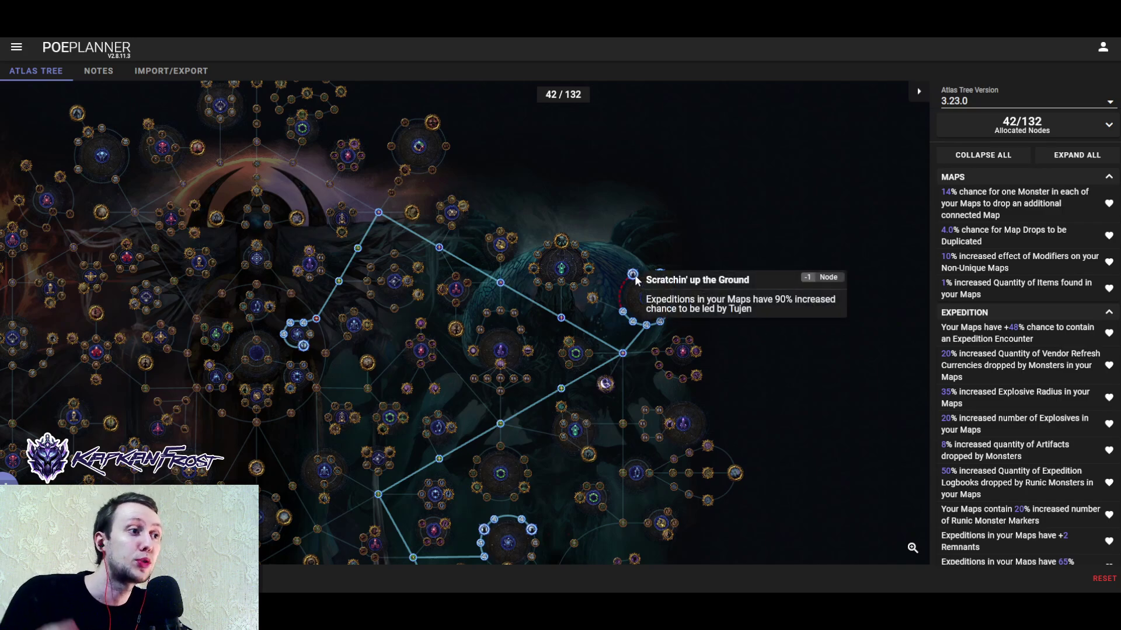
mouse_move(661, 276)
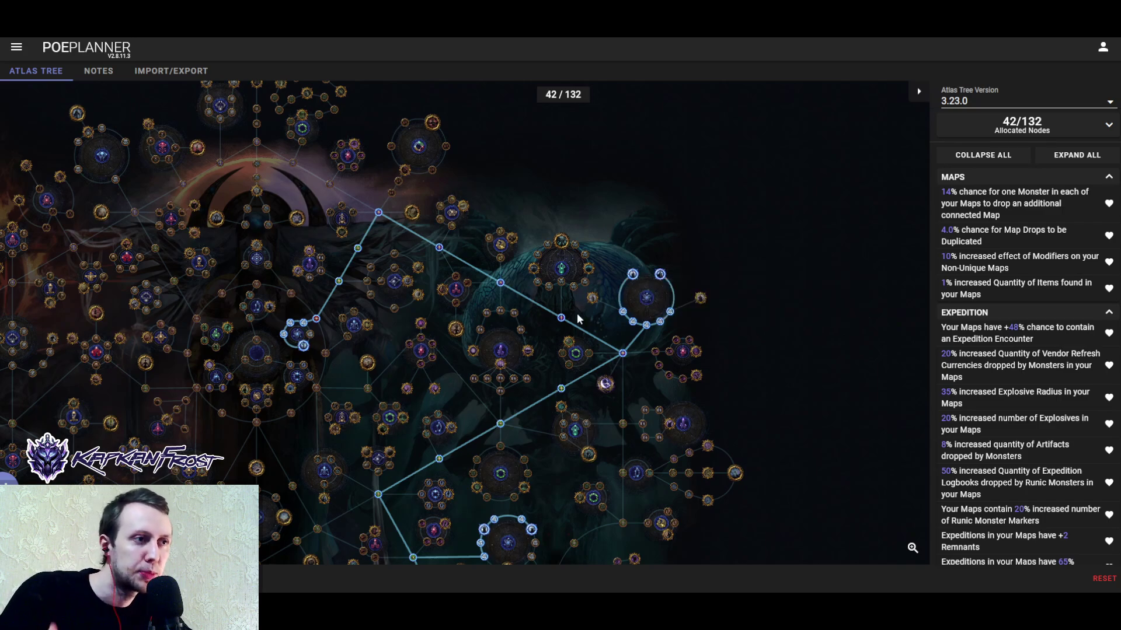
mouse_move(698, 297)
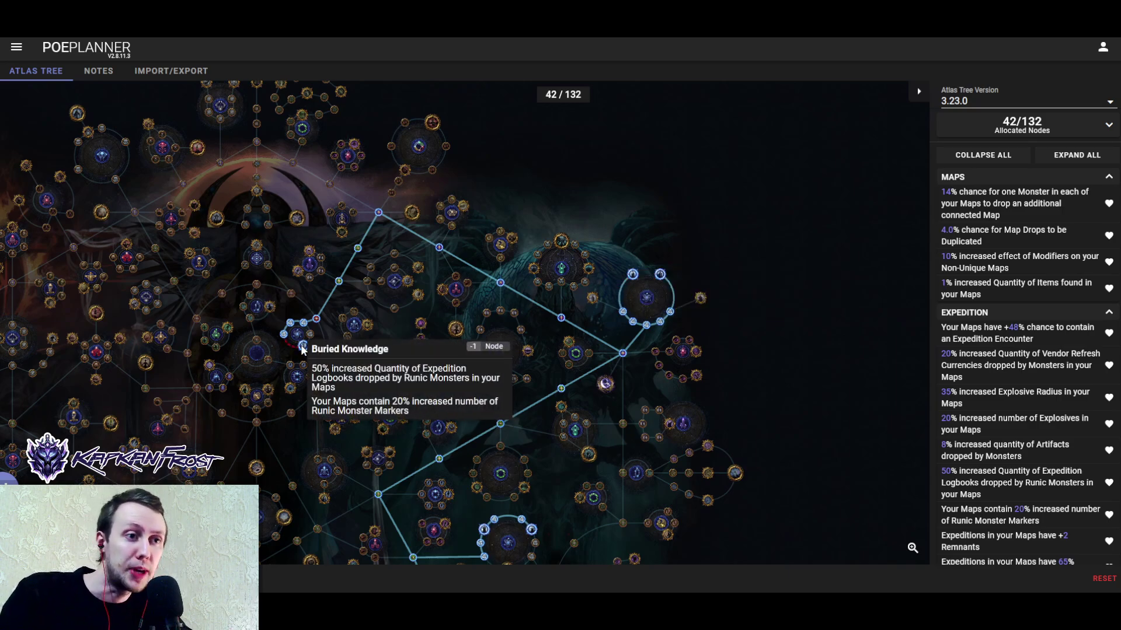
drag(314, 333, 362, 321)
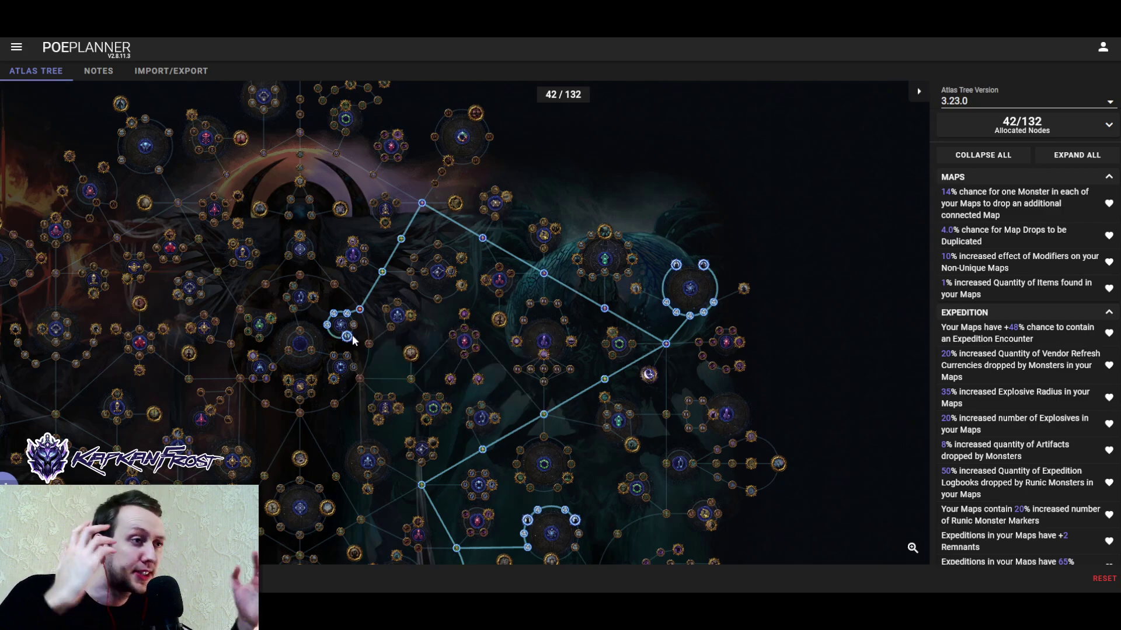
drag(384, 435, 393, 285)
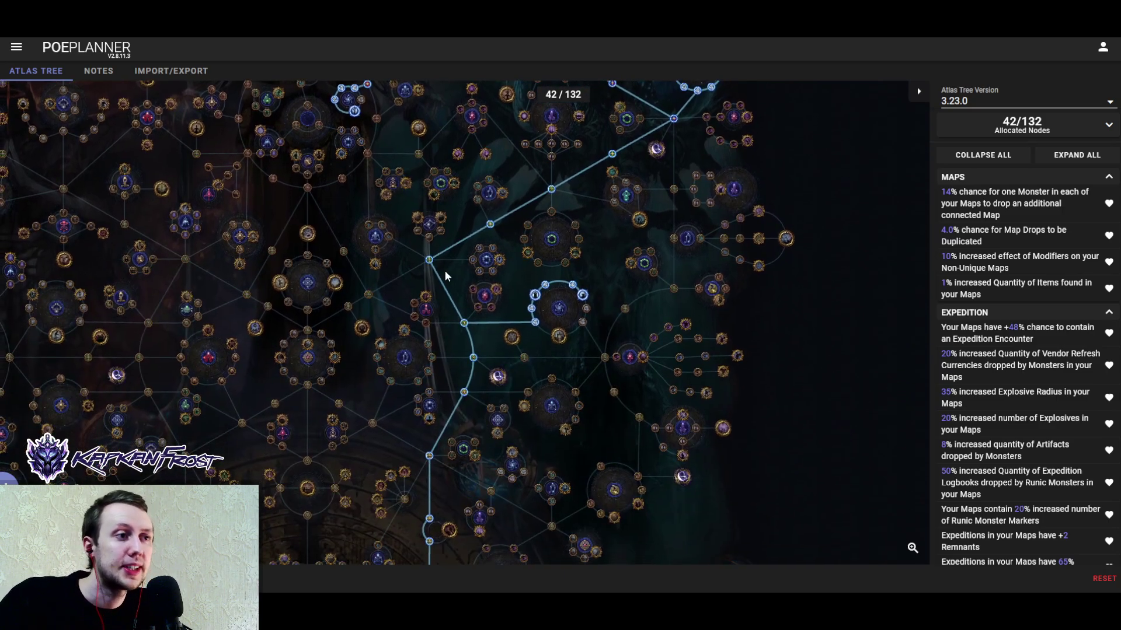
drag(497, 326, 492, 309)
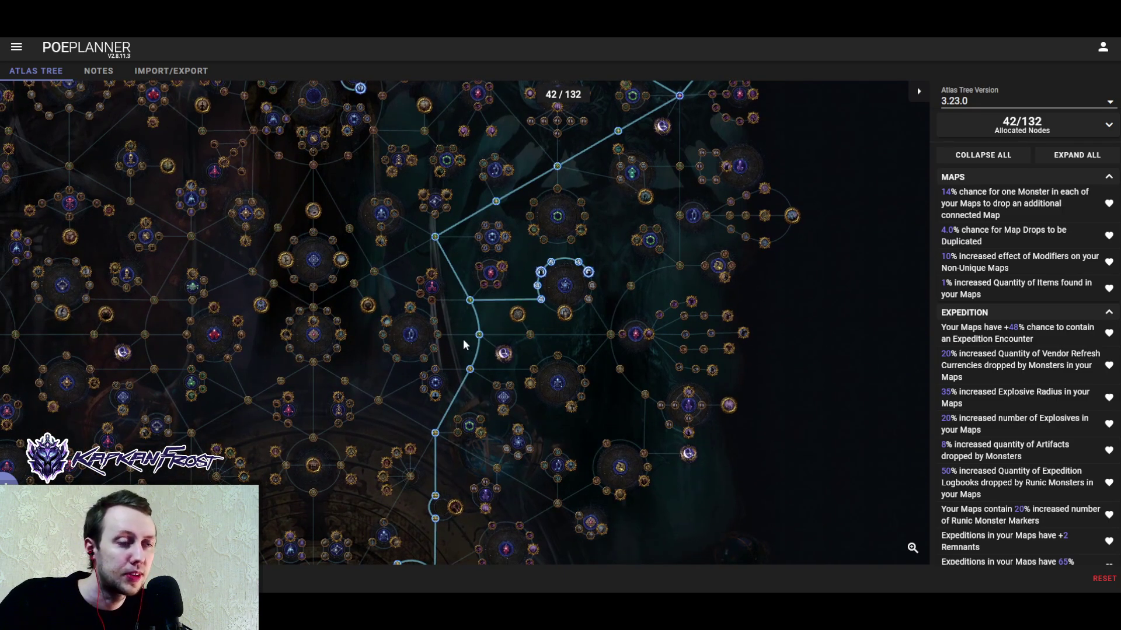
drag(453, 391, 475, 339)
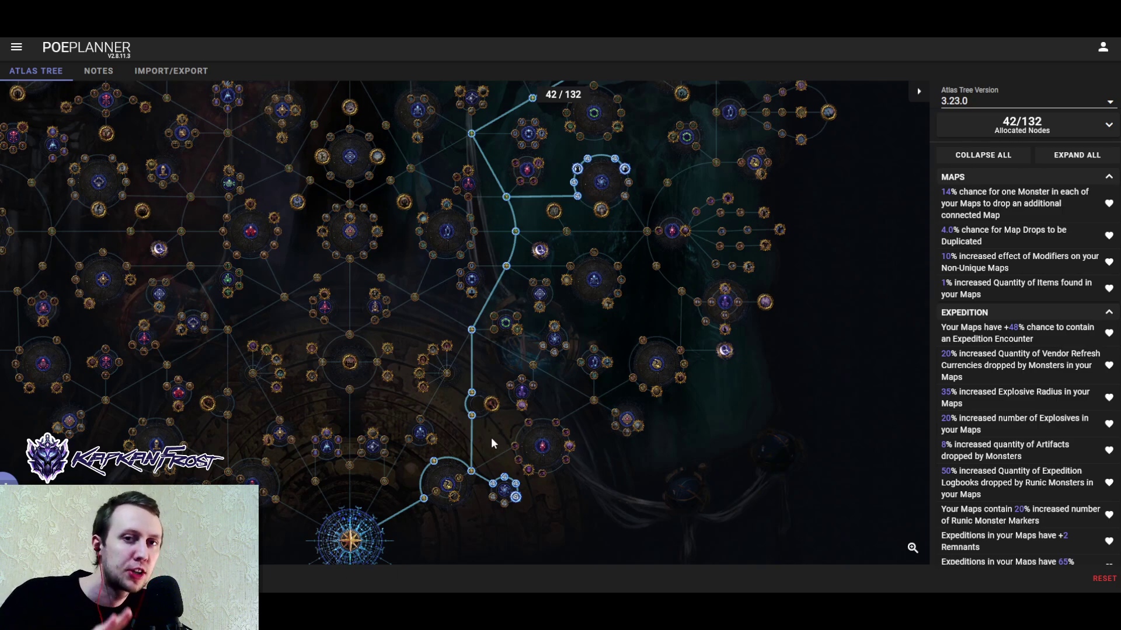
mouse_move(517, 501)
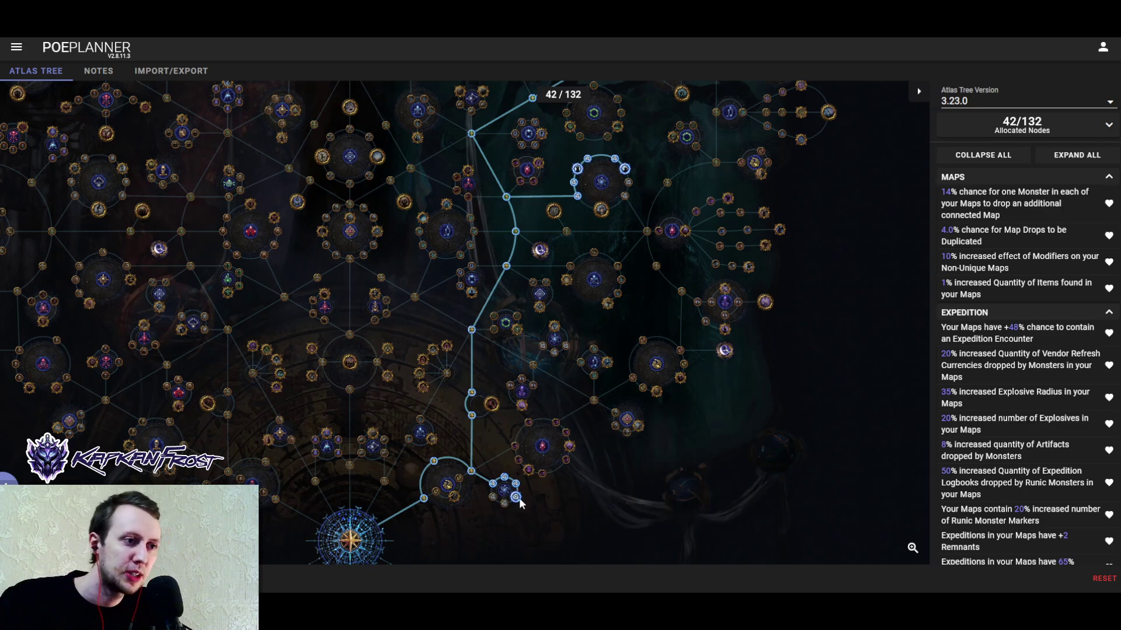
mouse_move(492, 485)
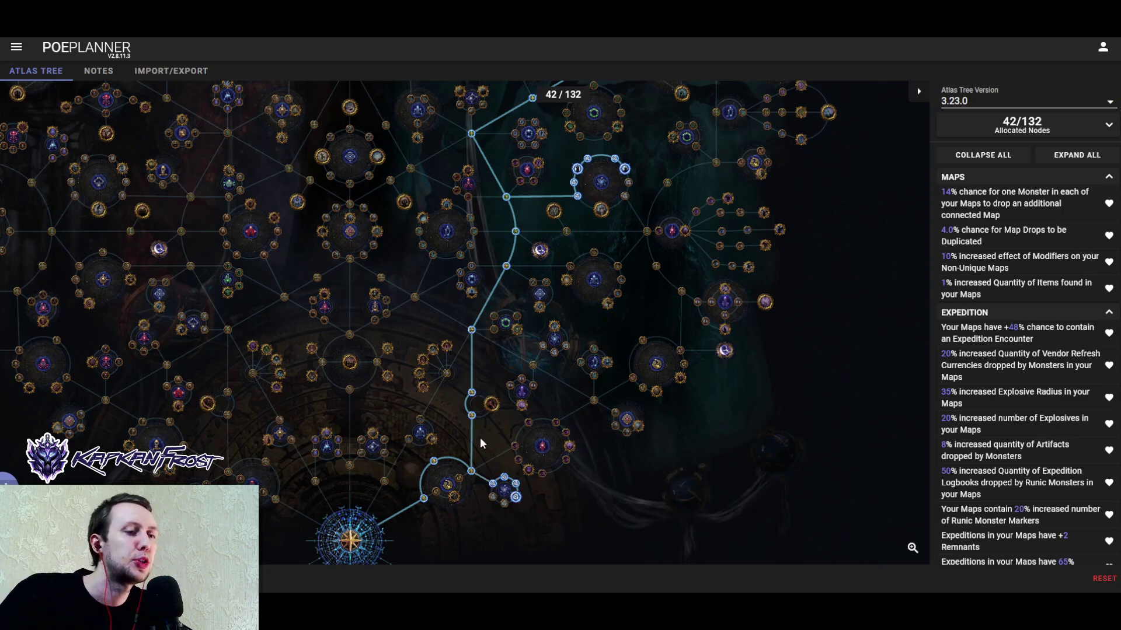
scroll(437, 371, up, 1)
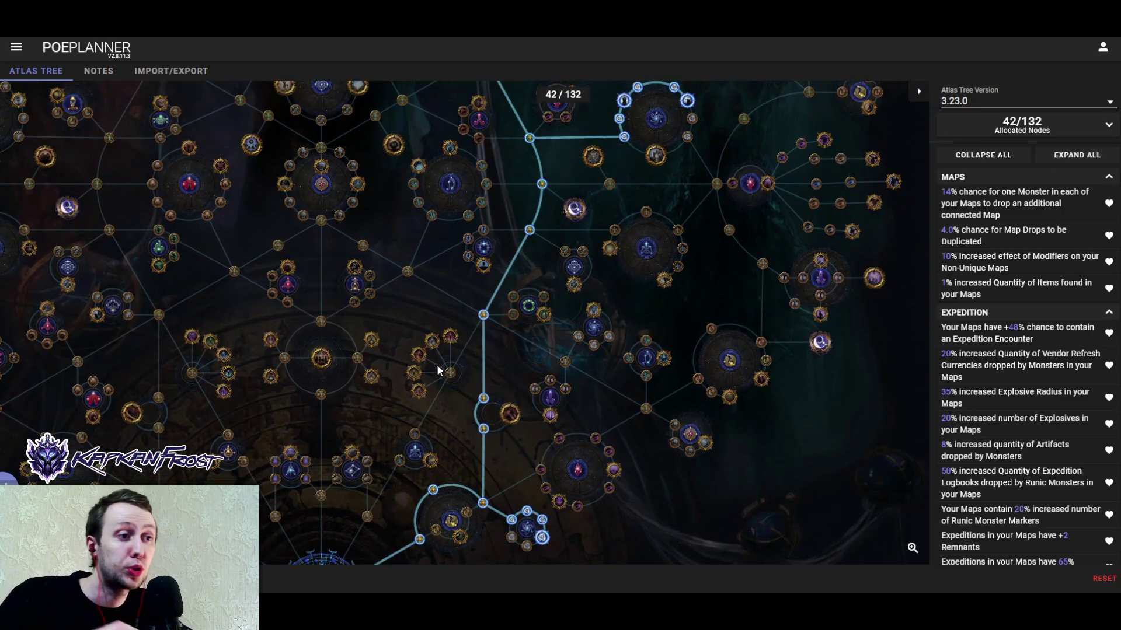
mouse_move(543, 526)
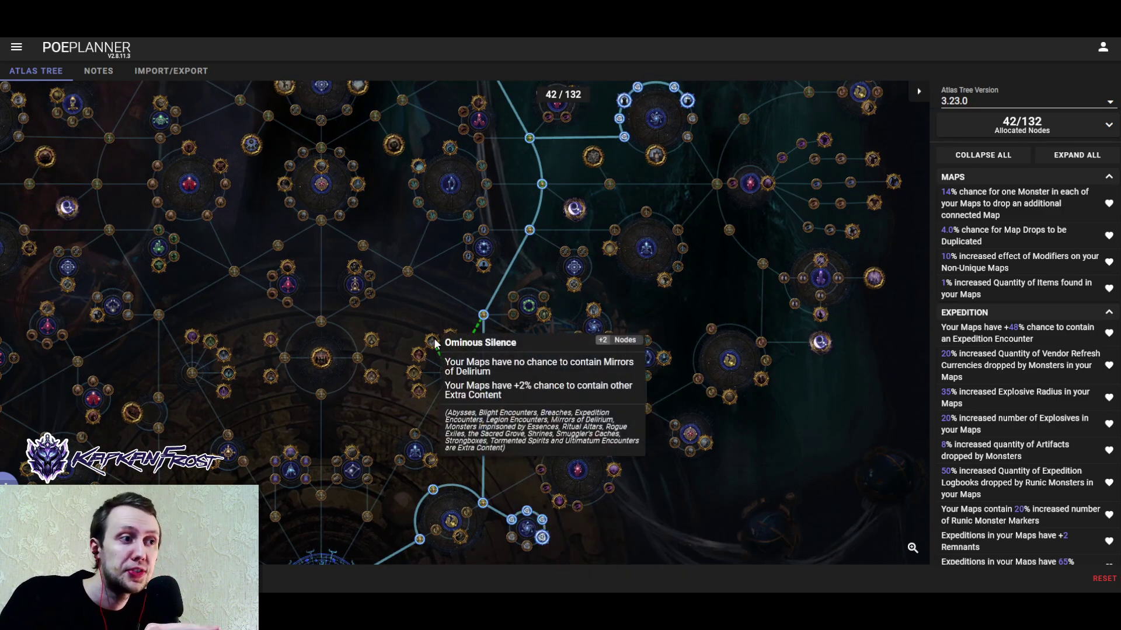
mouse_move(450, 343)
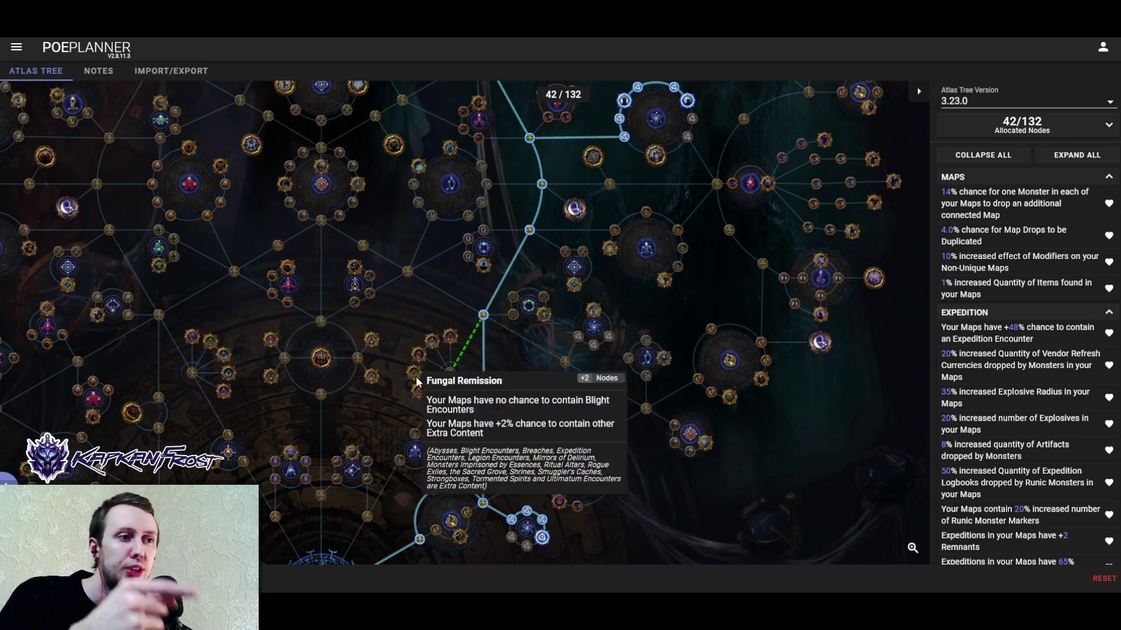
mouse_move(418, 392)
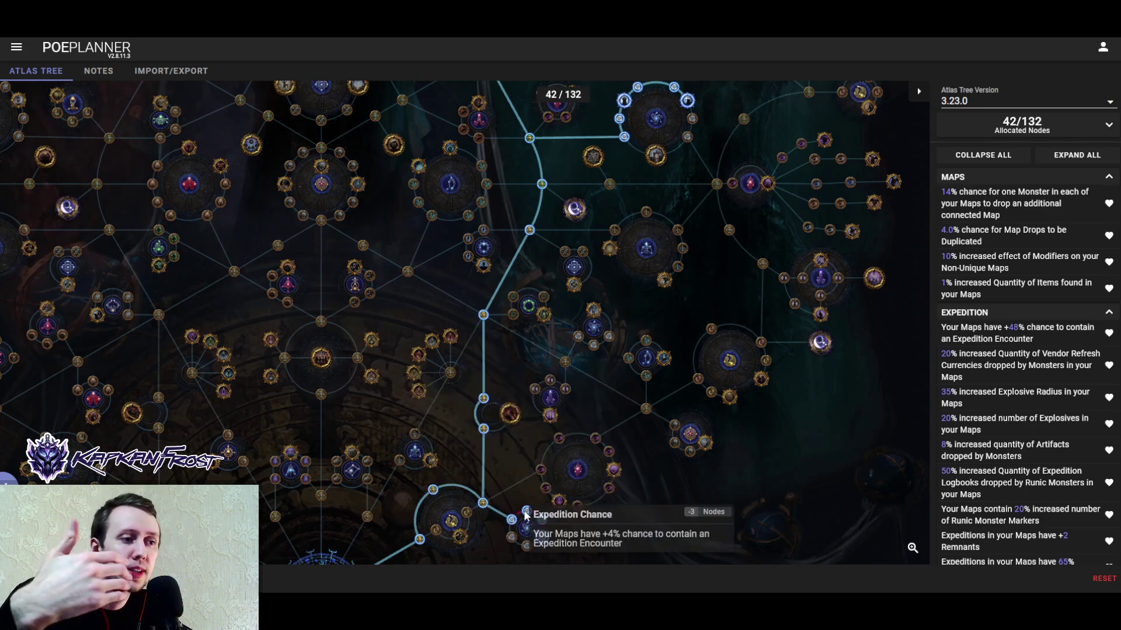
mouse_move(583, 201)
mouse_move(587, 161)
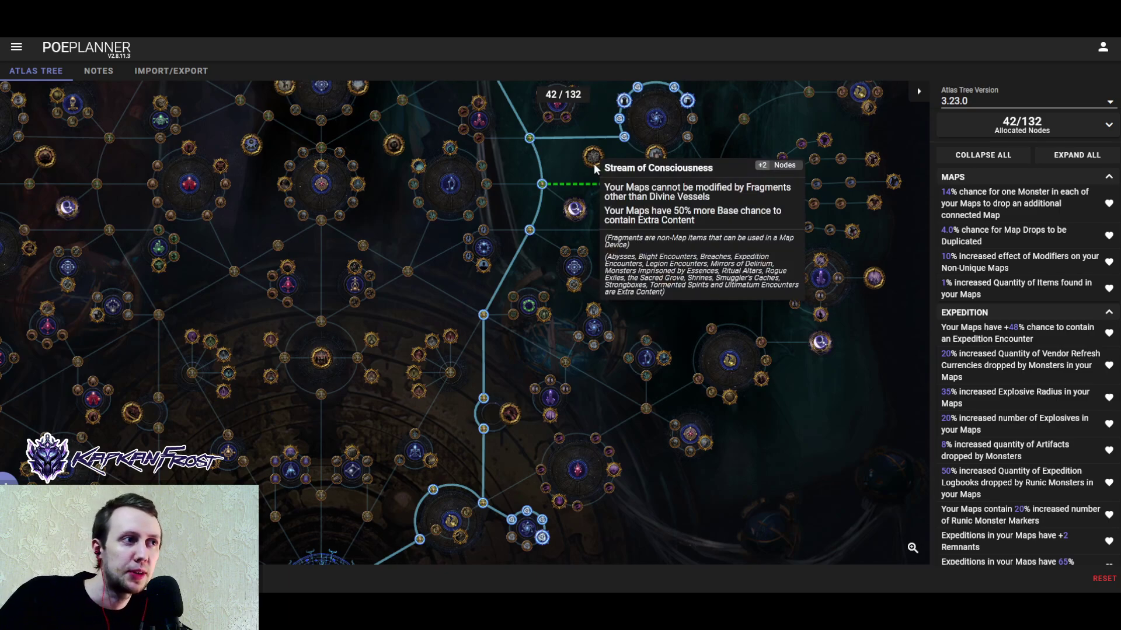
Step: Allocate the Stream of Consciousness notable for 44/132 nodes, check its path, then return to the wiki
click(594, 163)
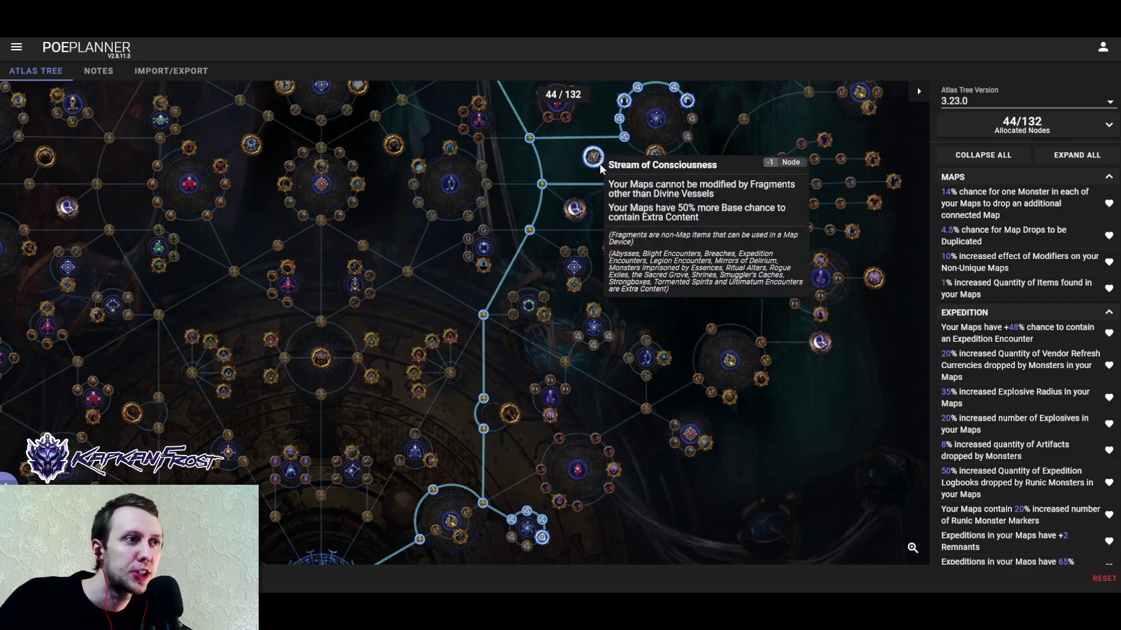
drag(603, 169, 596, 290)
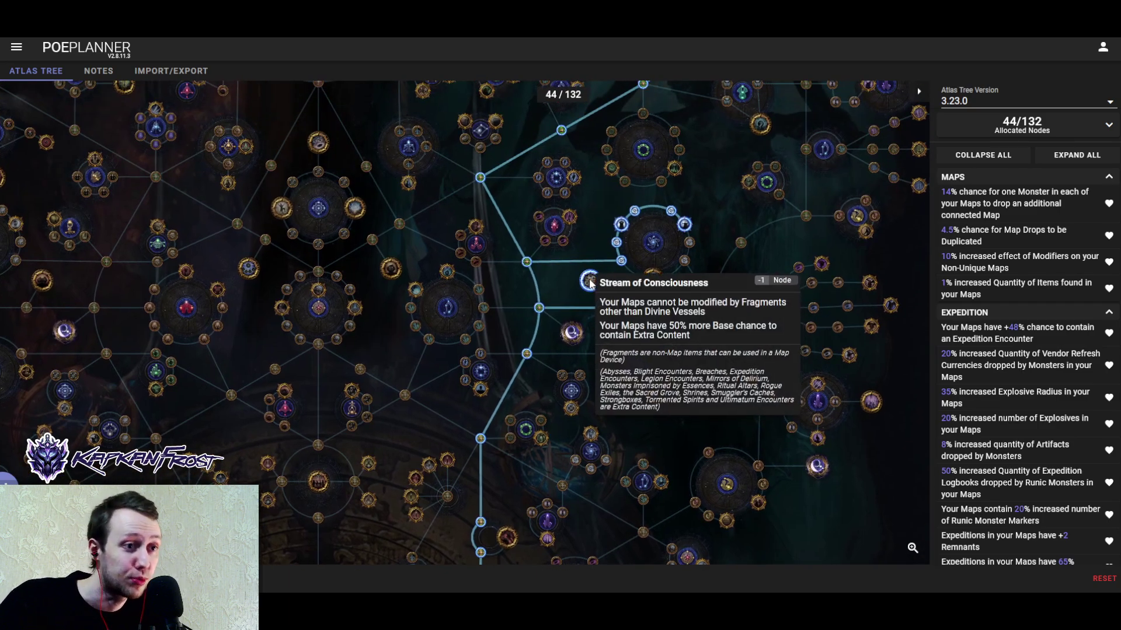
drag(431, 417, 540, 376)
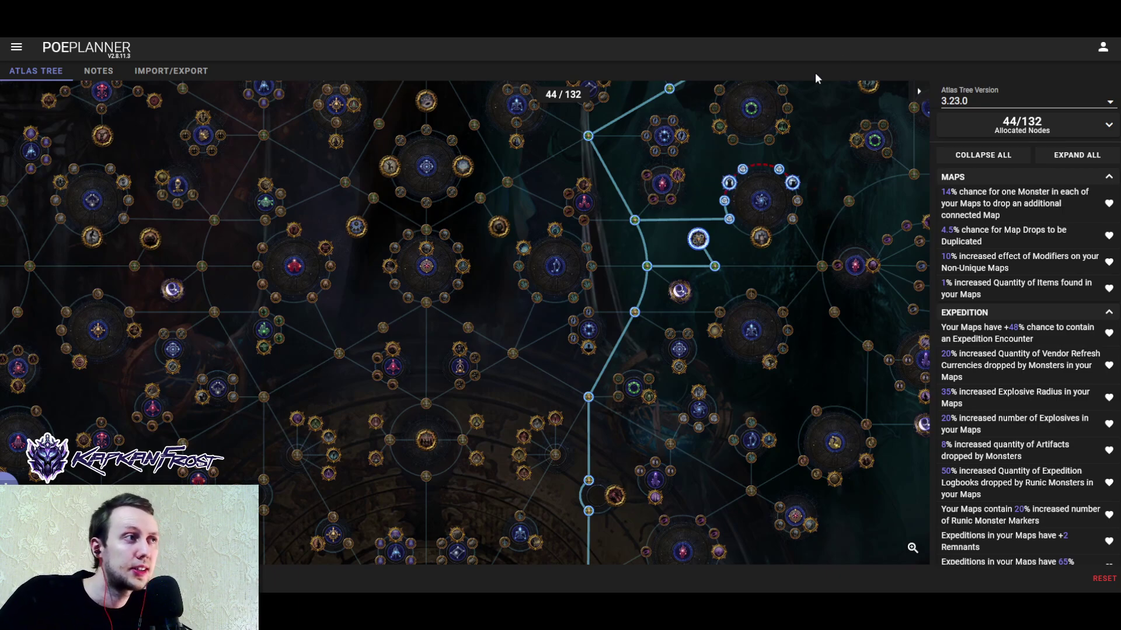
key(alt+Tab)
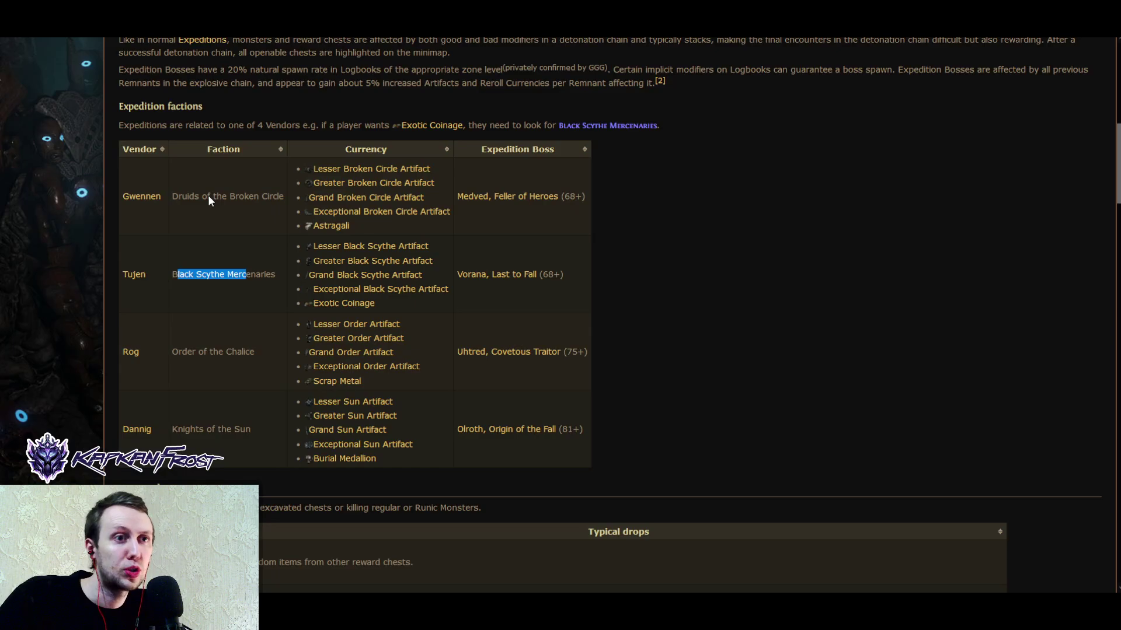
Step: Clear the faction highlight and move down to the Related items listing Expedition Scarabs and Logbook
click(213, 432)
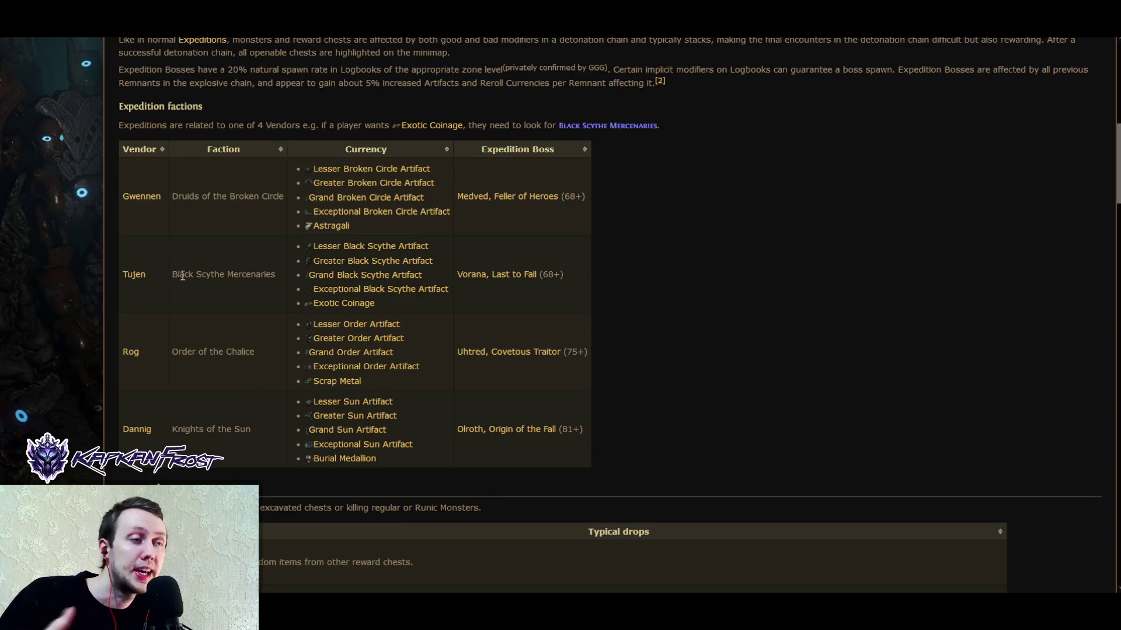
mouse_move(345, 292)
scroll(682, 303, down, 8)
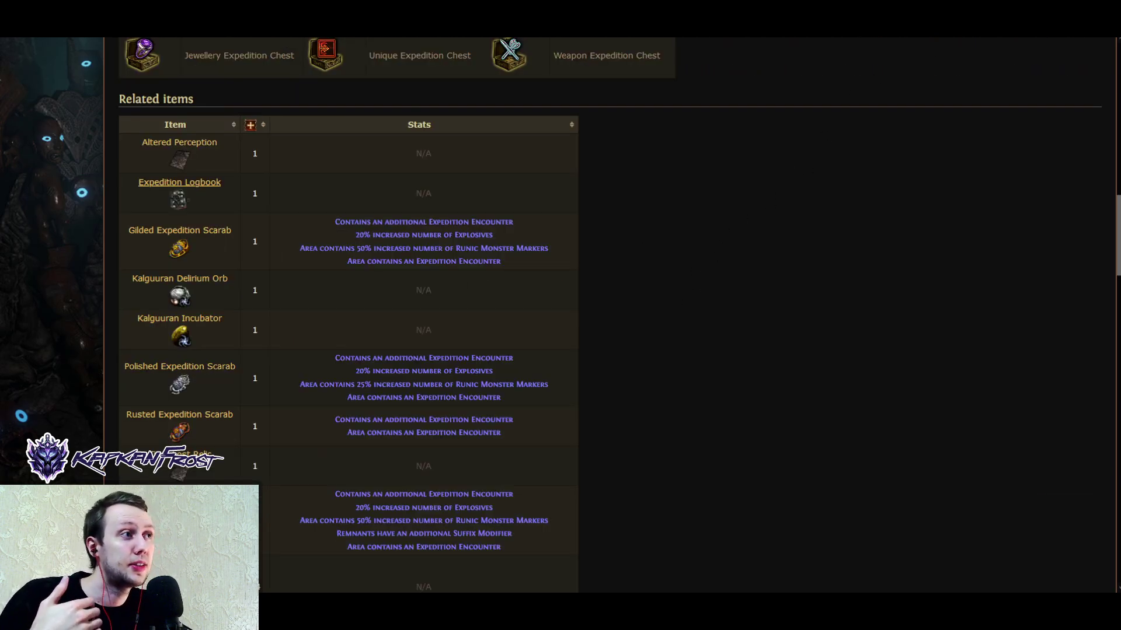
click(825, 37)
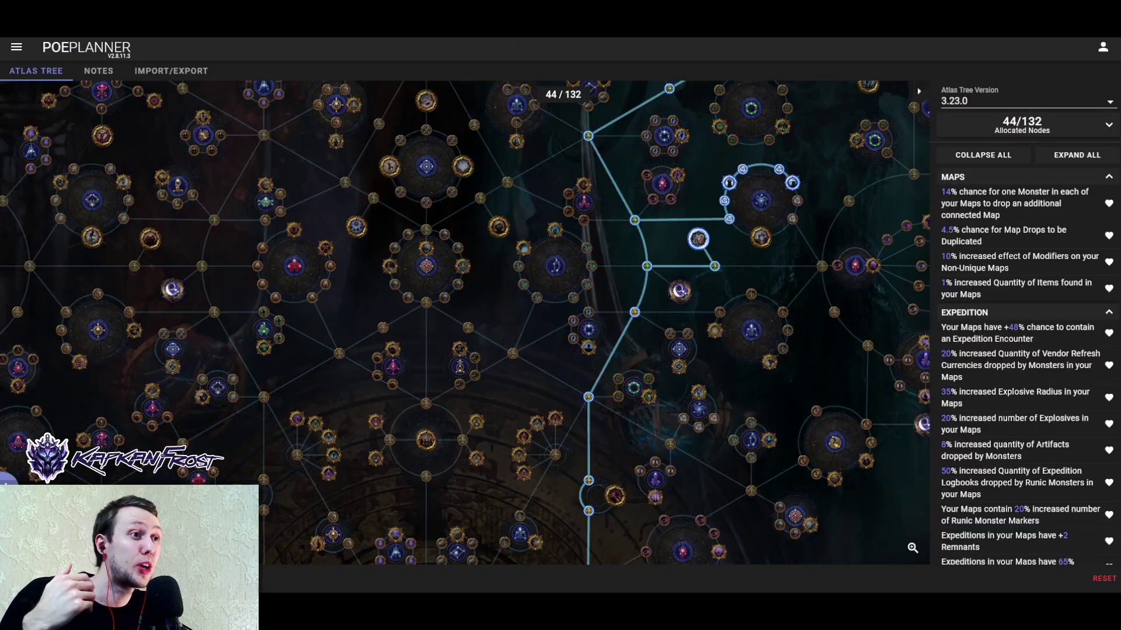
drag(713, 154, 592, 527)
mouse_move(806, 214)
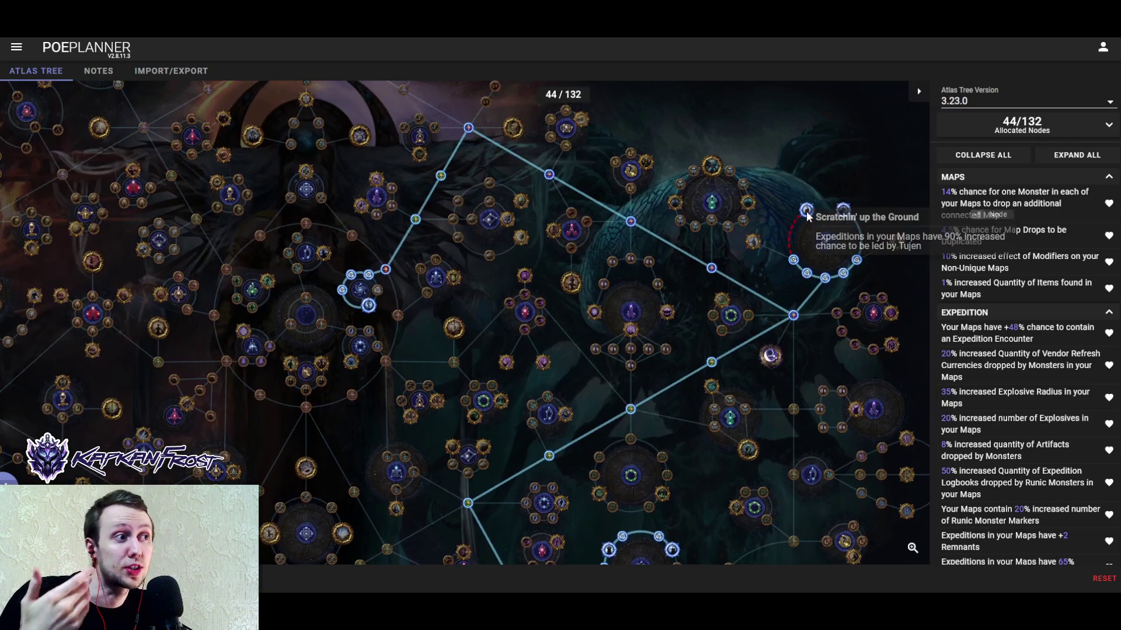
mouse_move(842, 213)
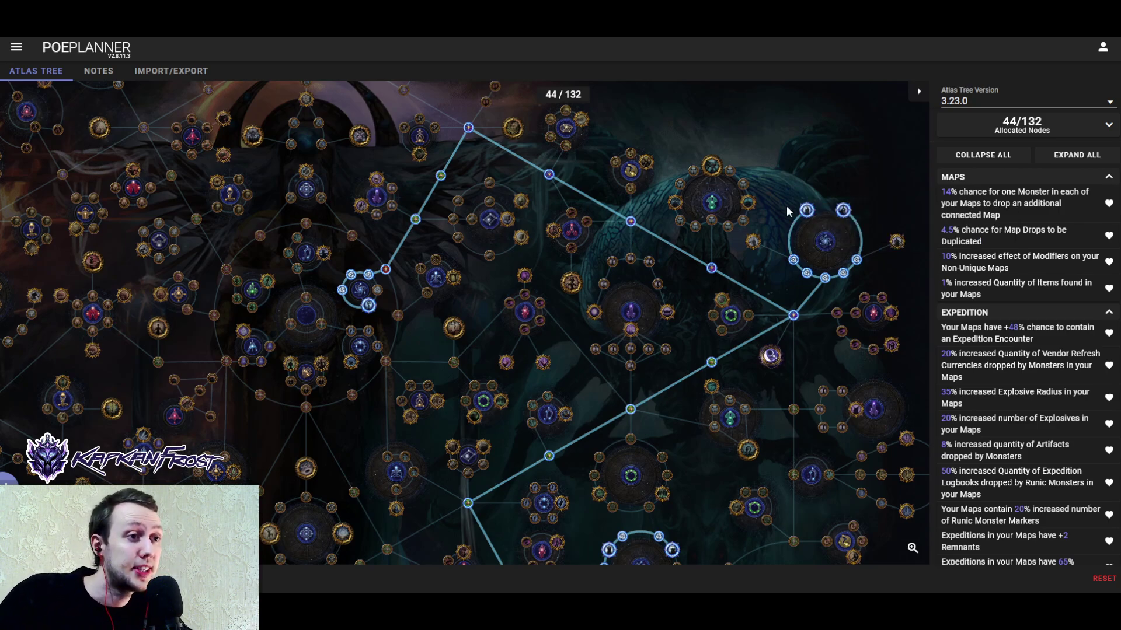
drag(665, 388, 733, 218)
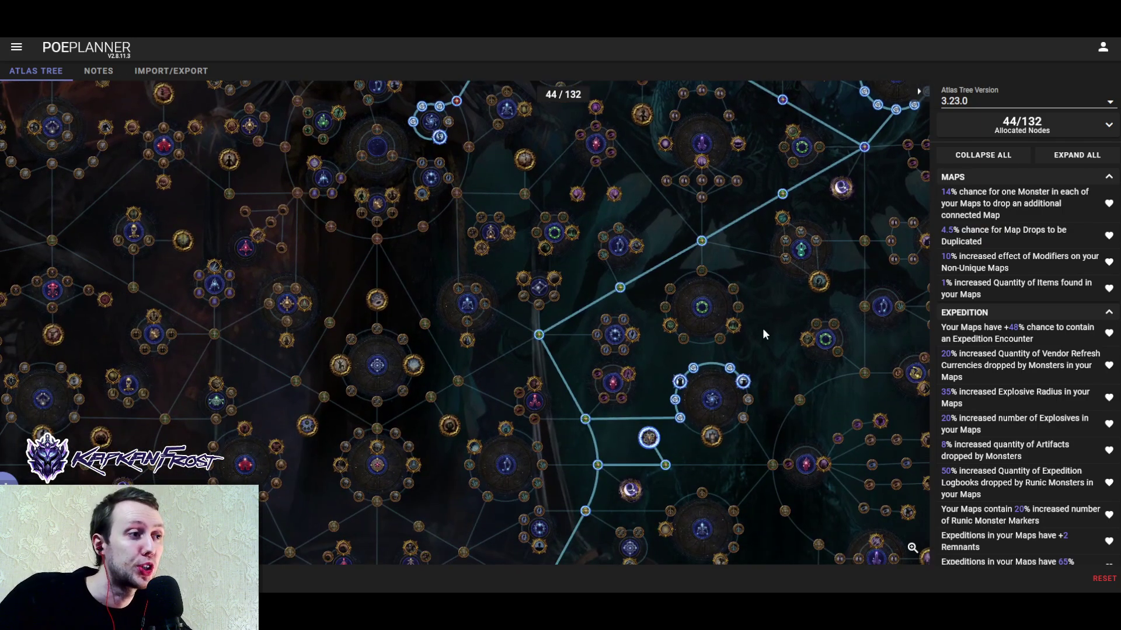
drag(763, 329, 673, 359)
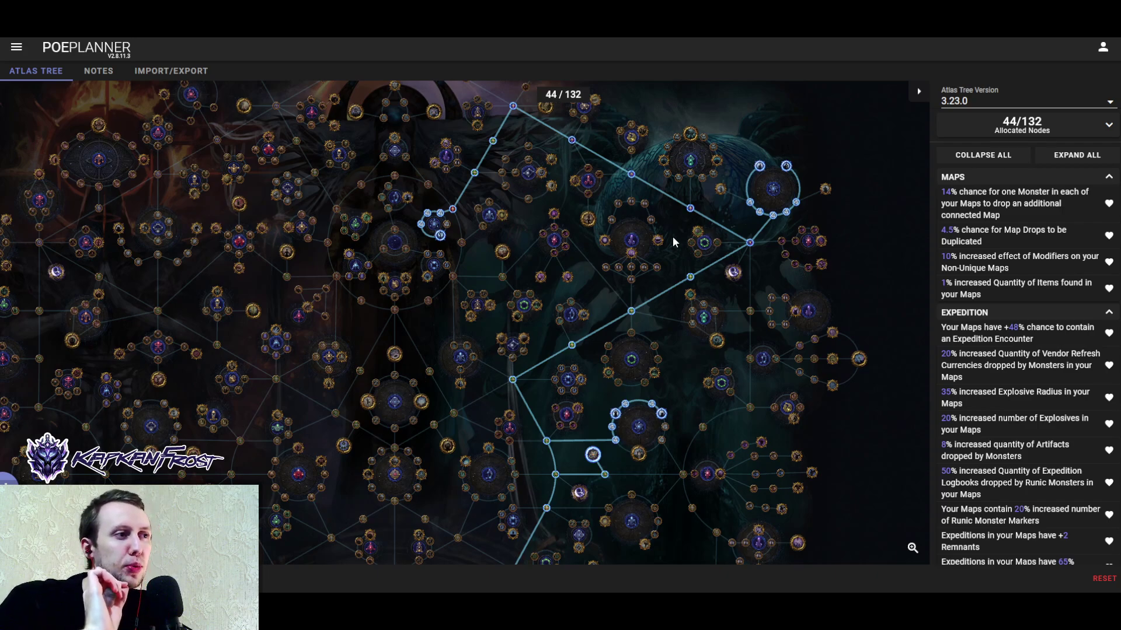
drag(685, 295, 575, 268)
mouse_move(575, 267)
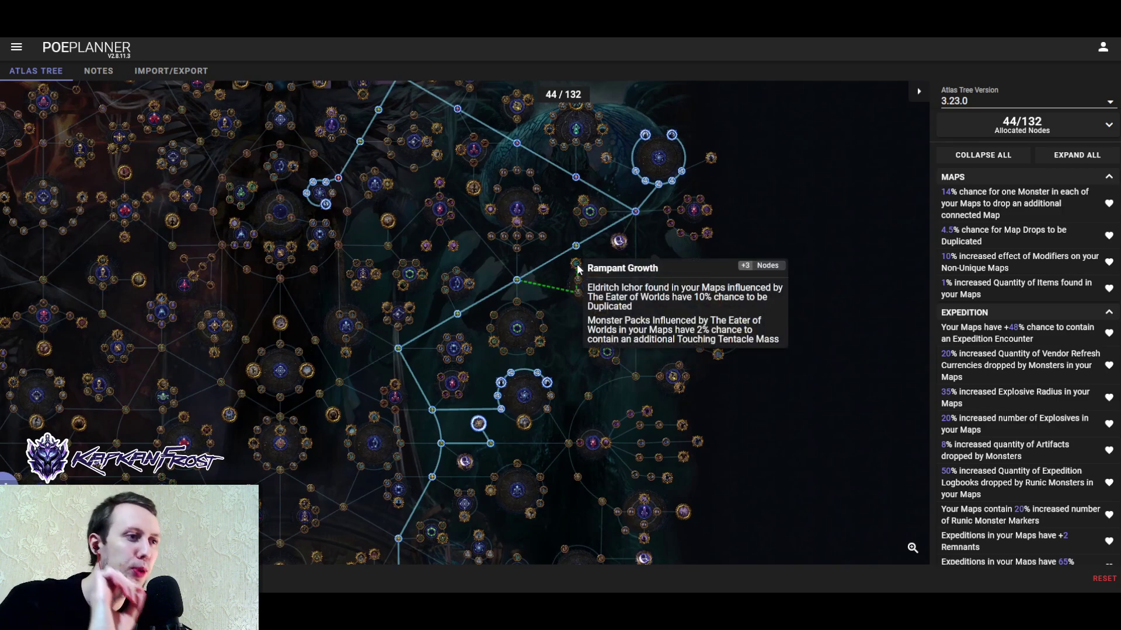
click(612, 244)
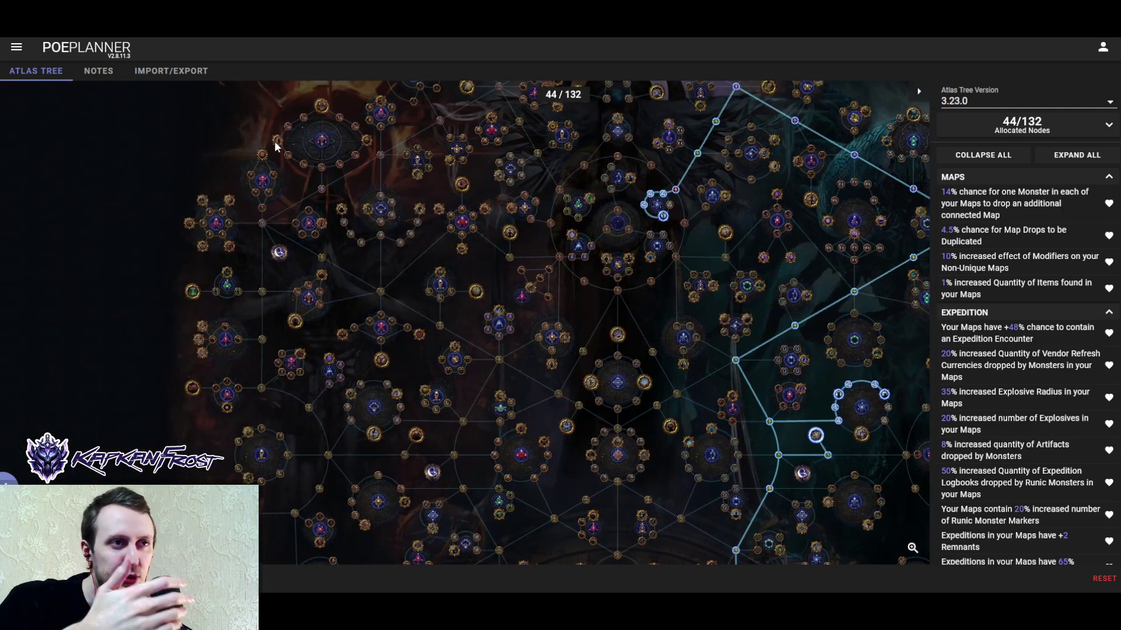
drag(691, 205, 409, 366)
mouse_move(479, 223)
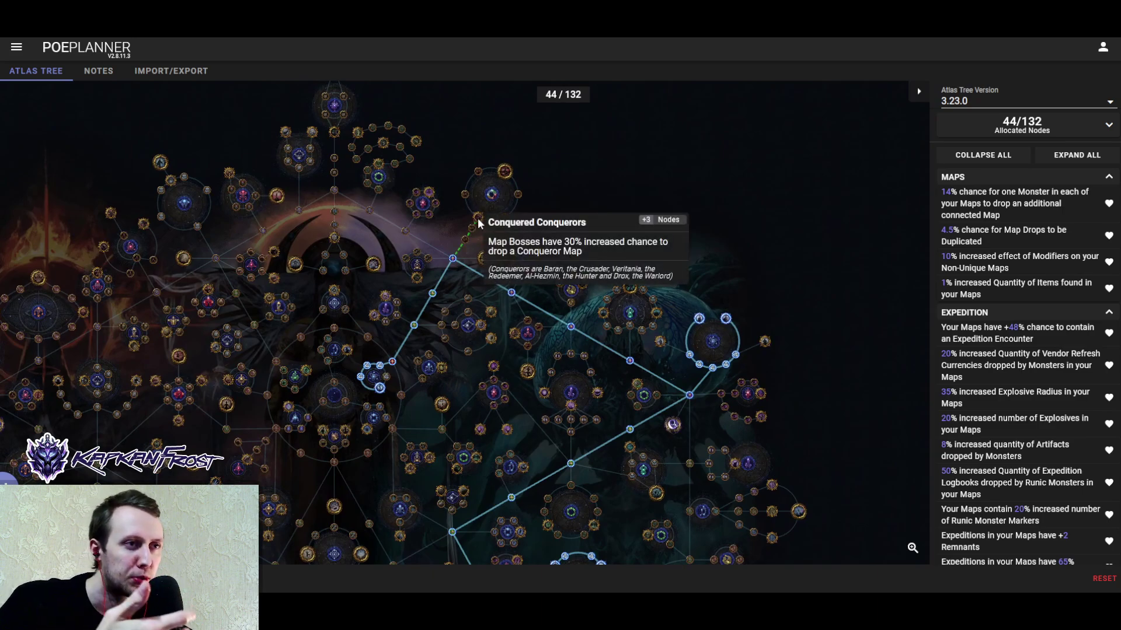
mouse_move(372, 270)
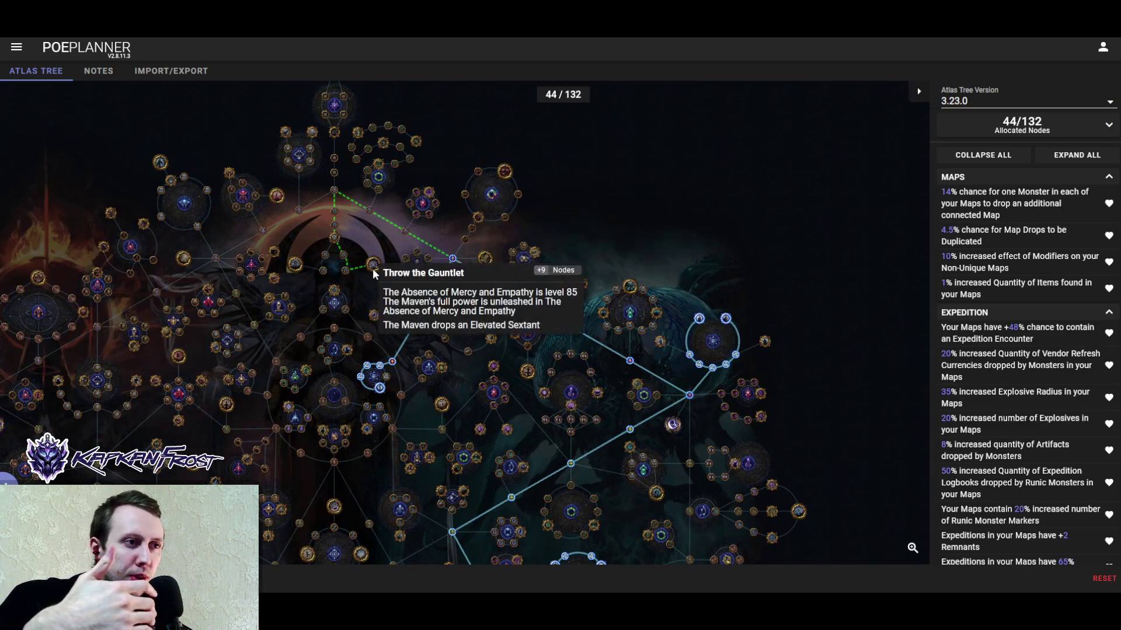
mouse_move(300, 267)
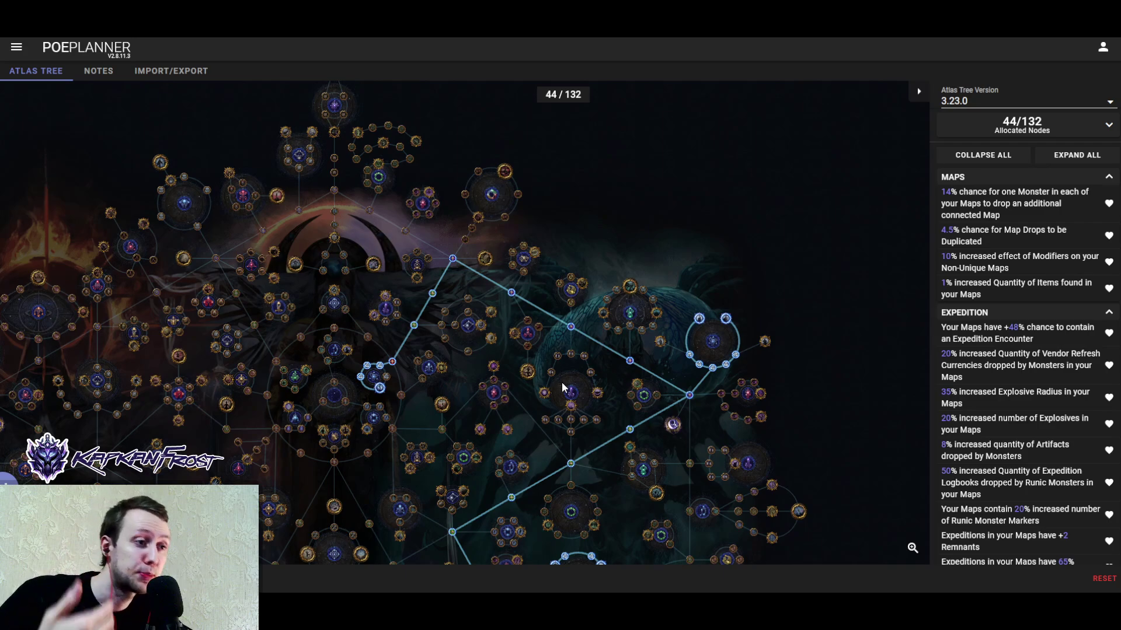
drag(563, 386, 527, 271)
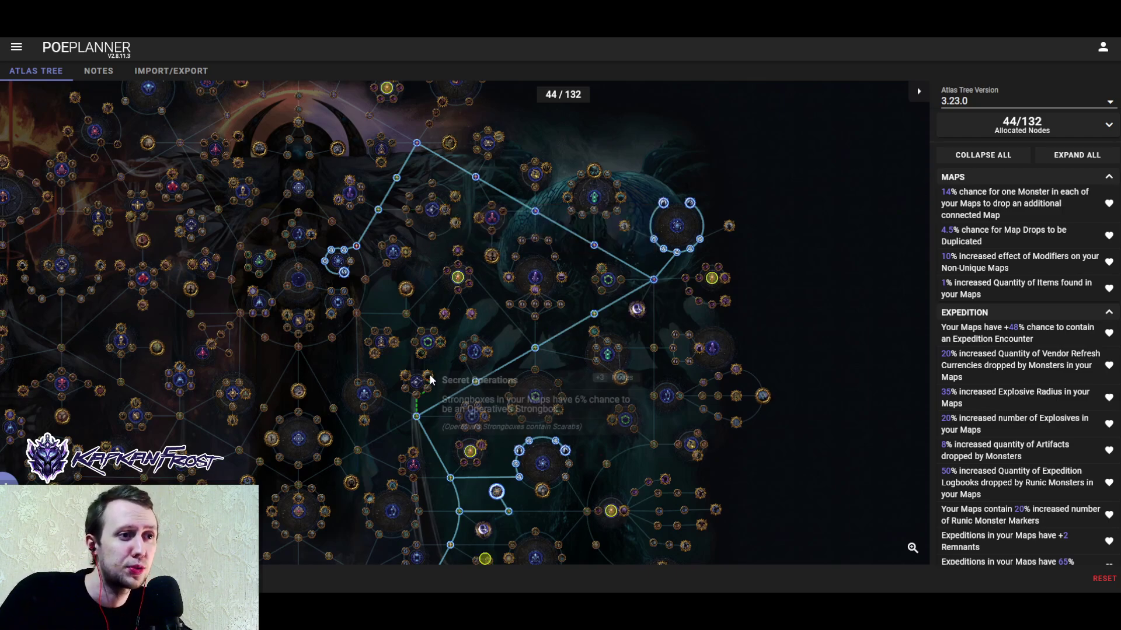
drag(442, 377, 445, 345)
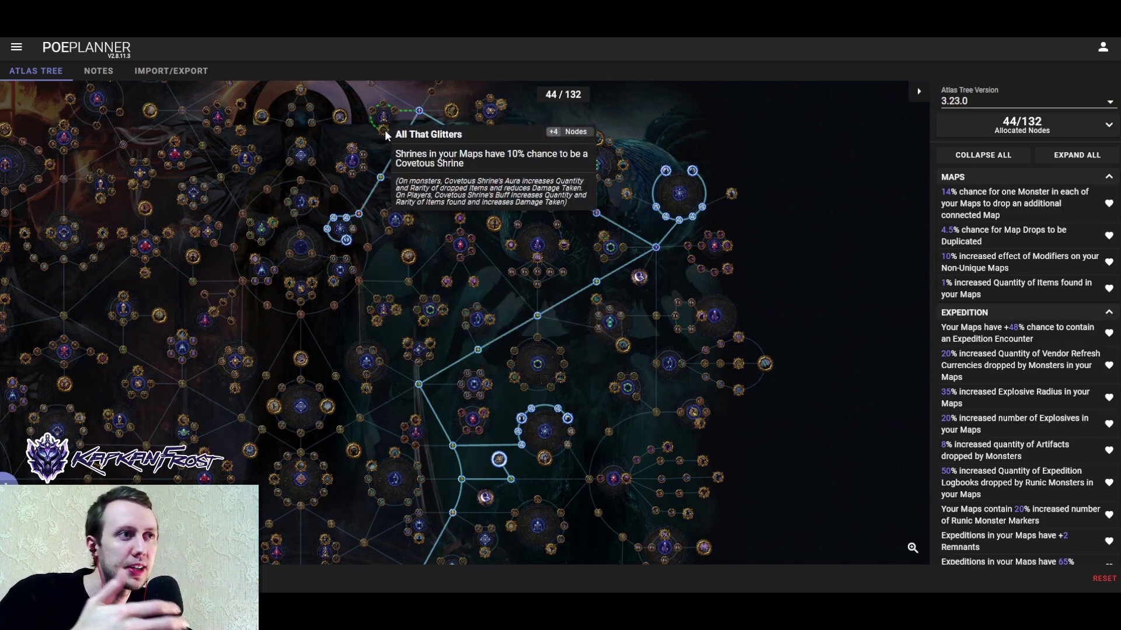
drag(757, 438, 823, 293)
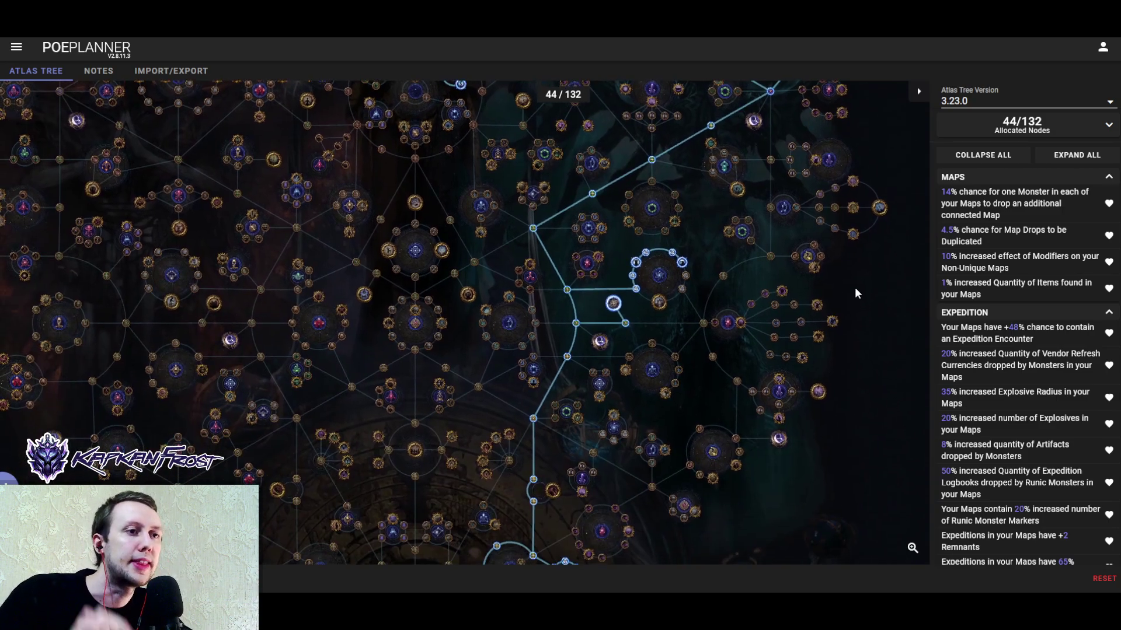
drag(320, 348, 481, 350)
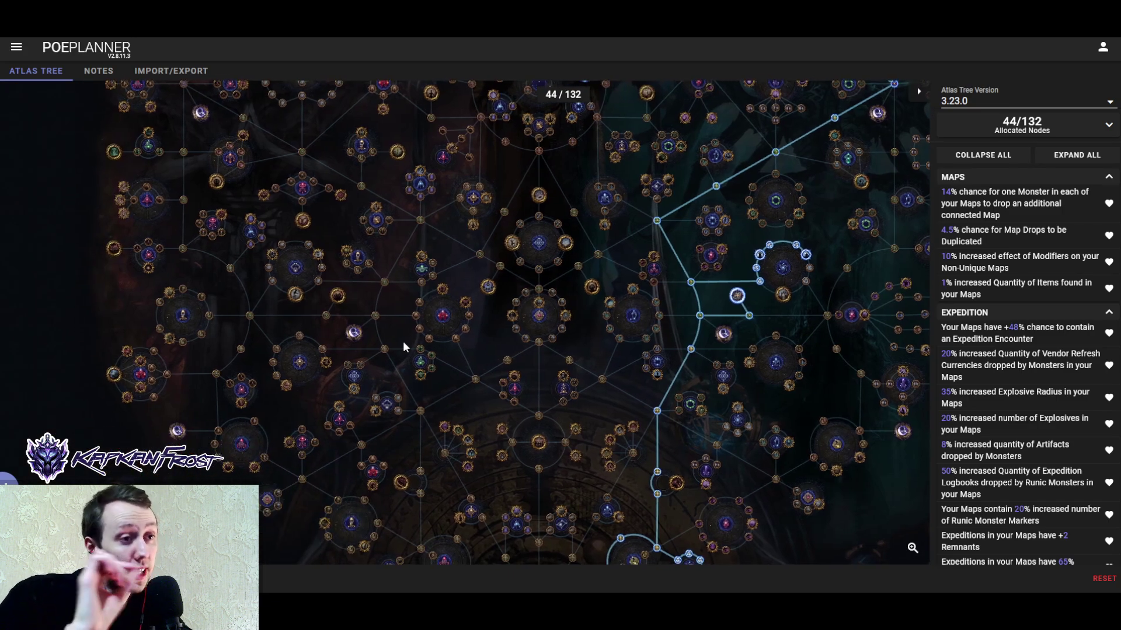
mouse_move(441, 293)
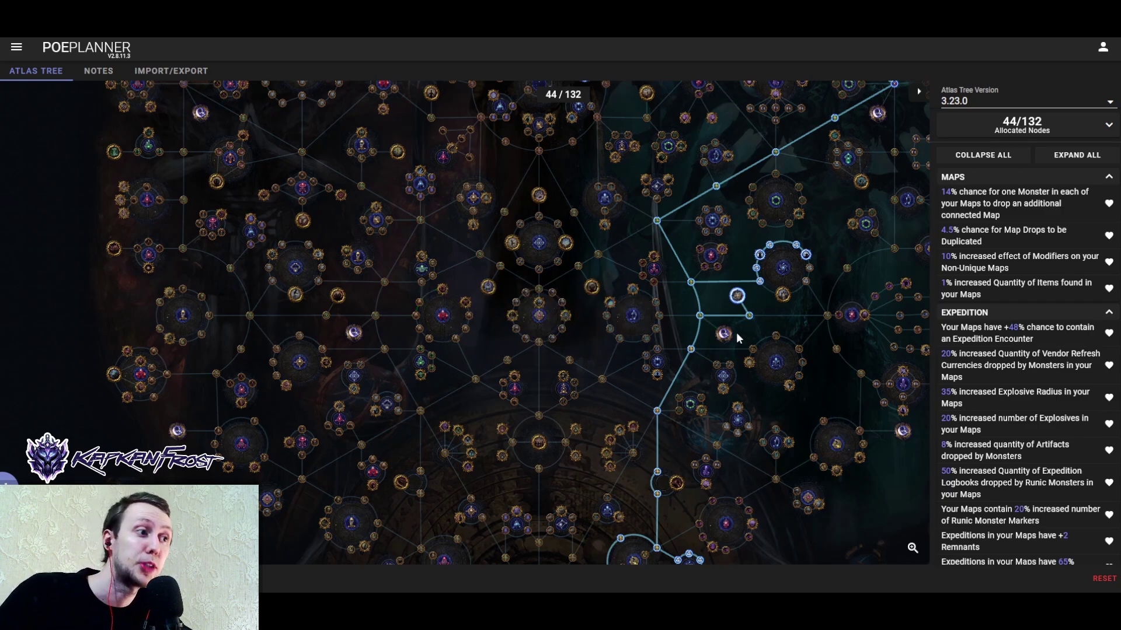
mouse_move(724, 337)
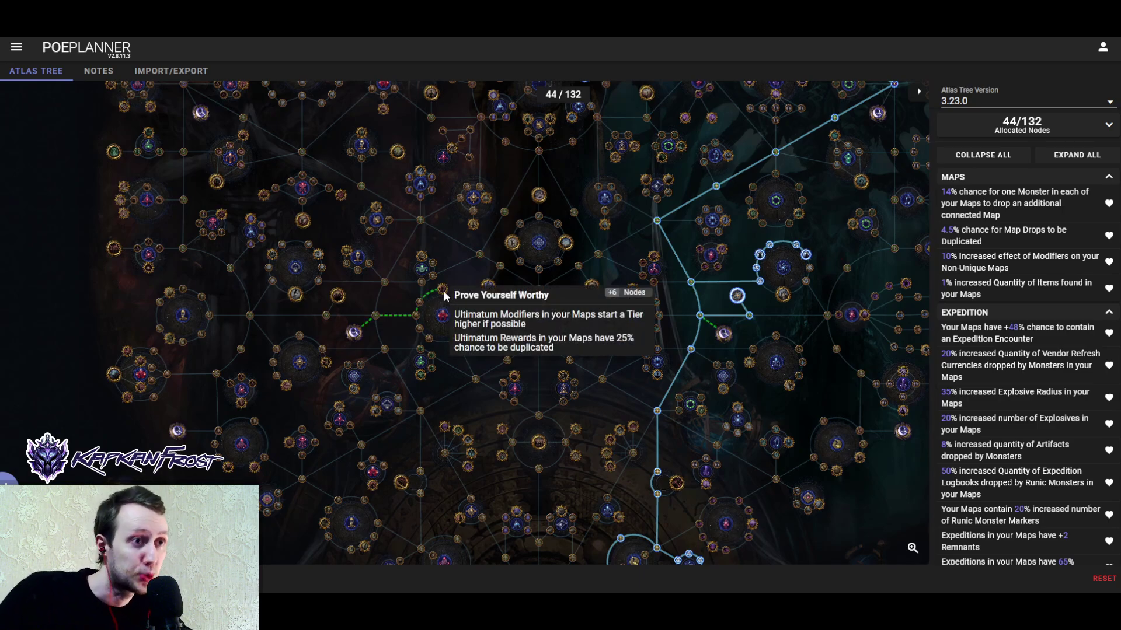
drag(665, 240, 466, 299)
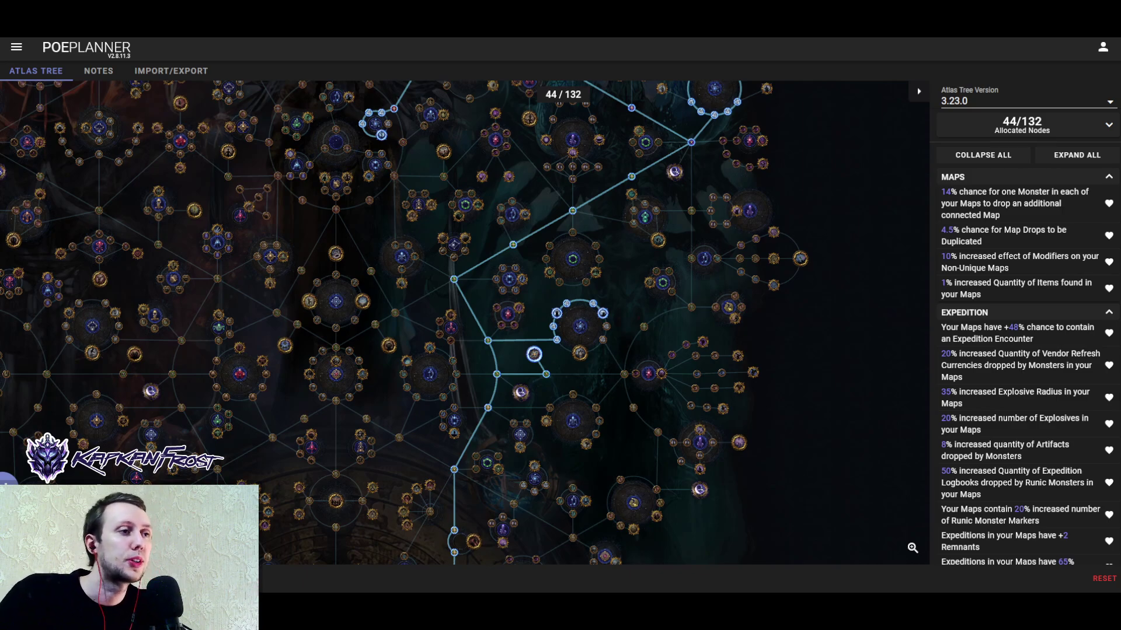
drag(617, 251, 642, 425)
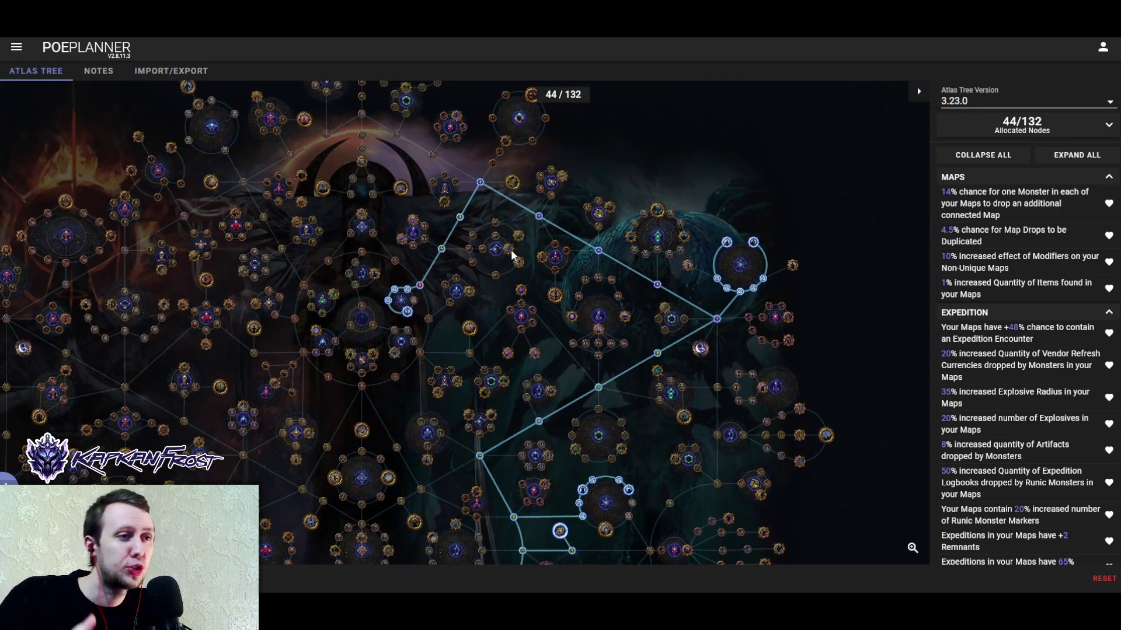
drag(451, 168, 574, 256)
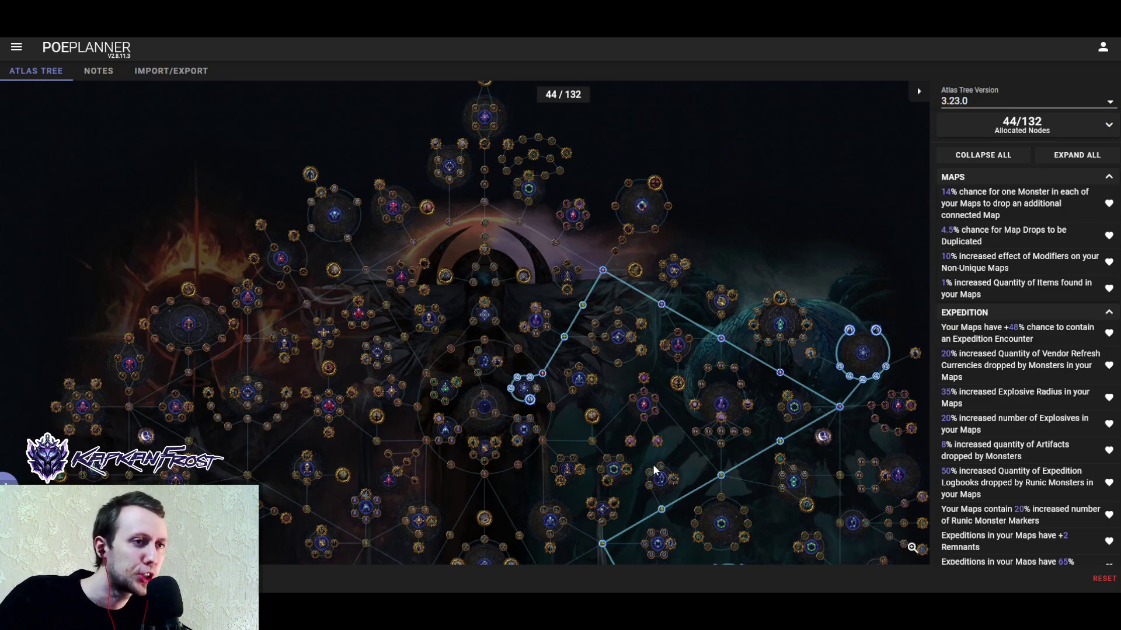
drag(678, 461, 576, 312)
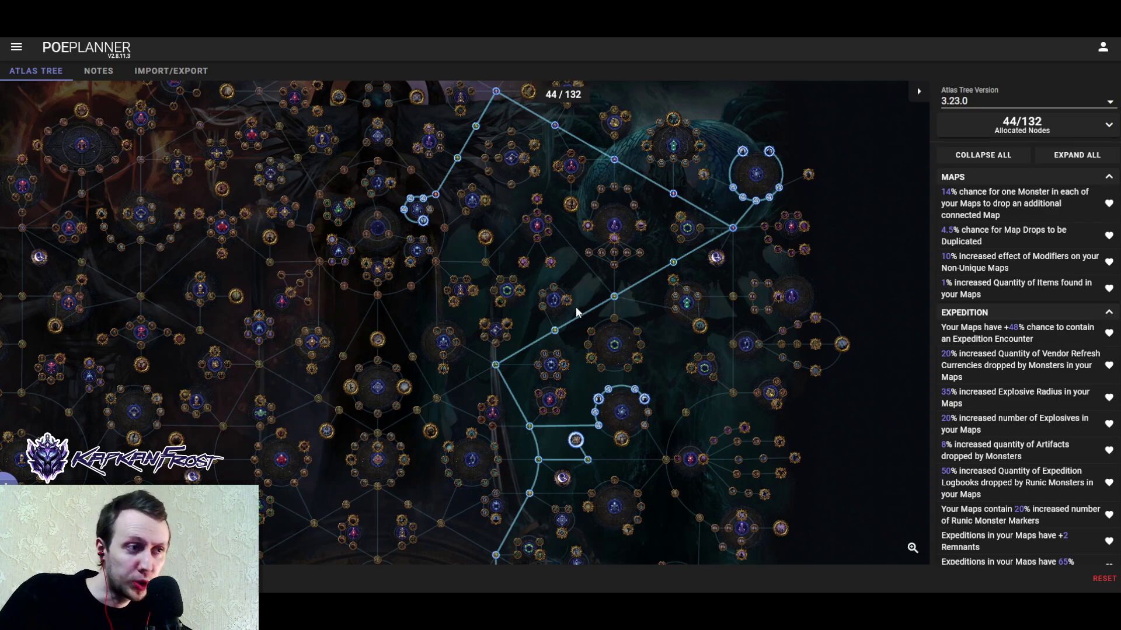